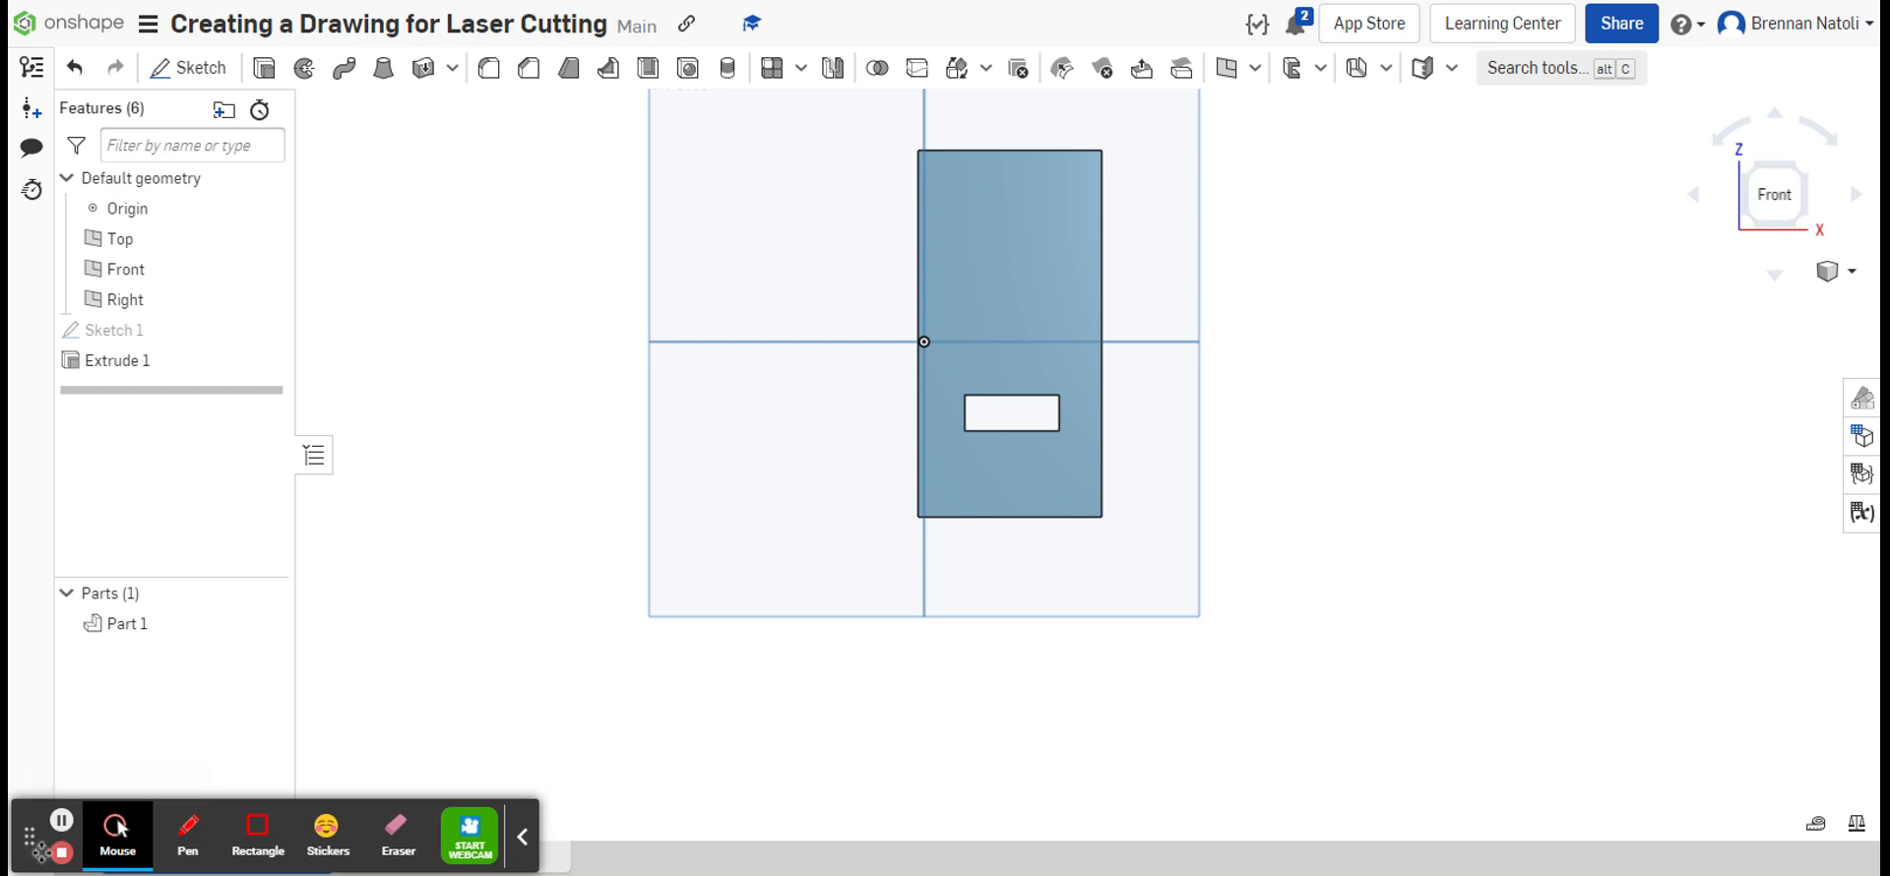
{"action": "left_click_drag", "start_coordinate": [62, 825], "coordinate": [1405, 829]}
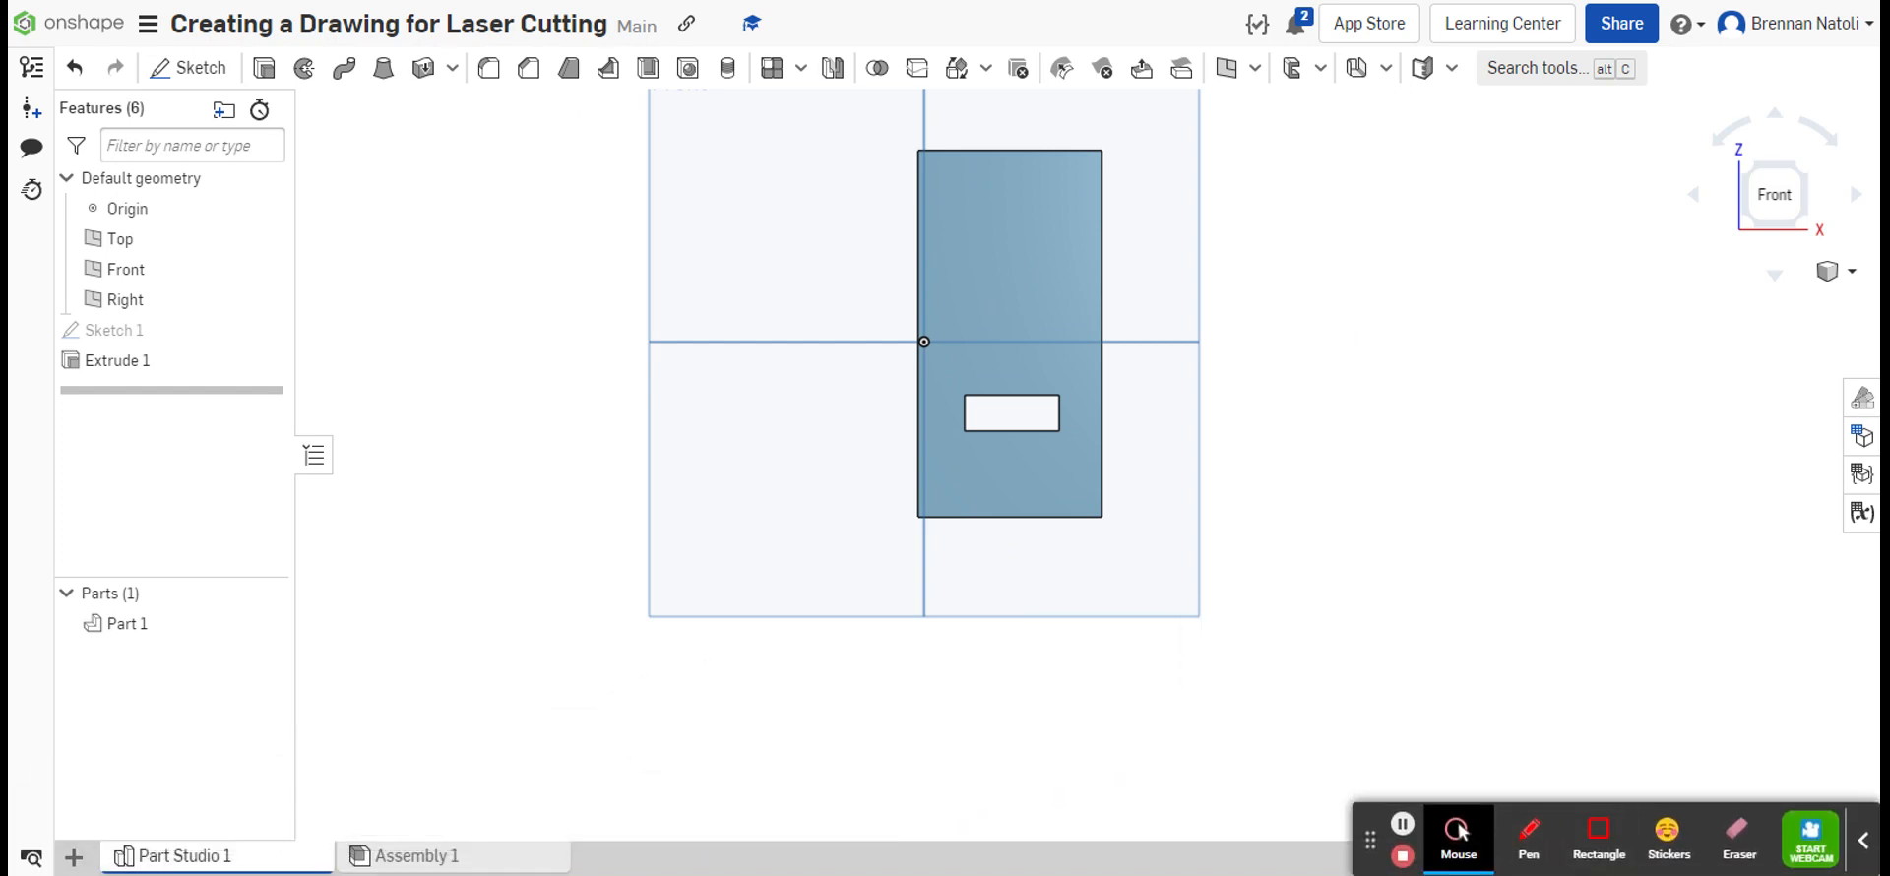
{"action": "left_click_drag", "start_coordinate": [1541, 736], "coordinate": [1569, 625]}
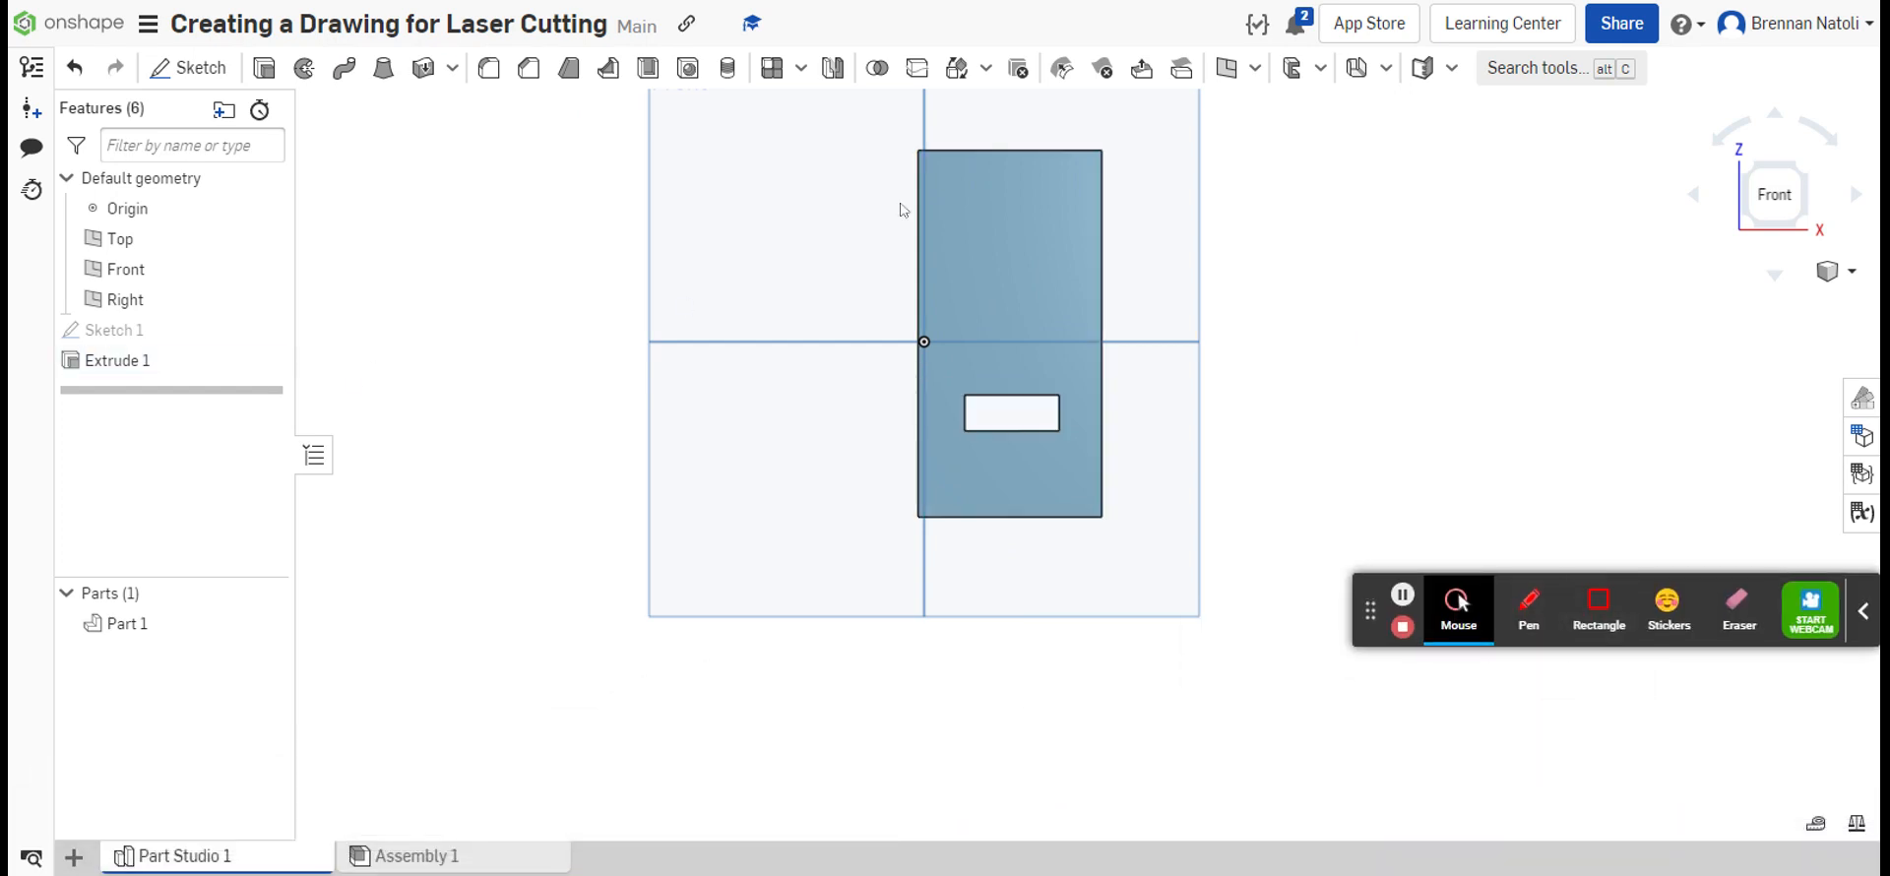
{"action": "middle_click_drag", "start_coordinate": [985, 256], "coordinate": [734, 328]}
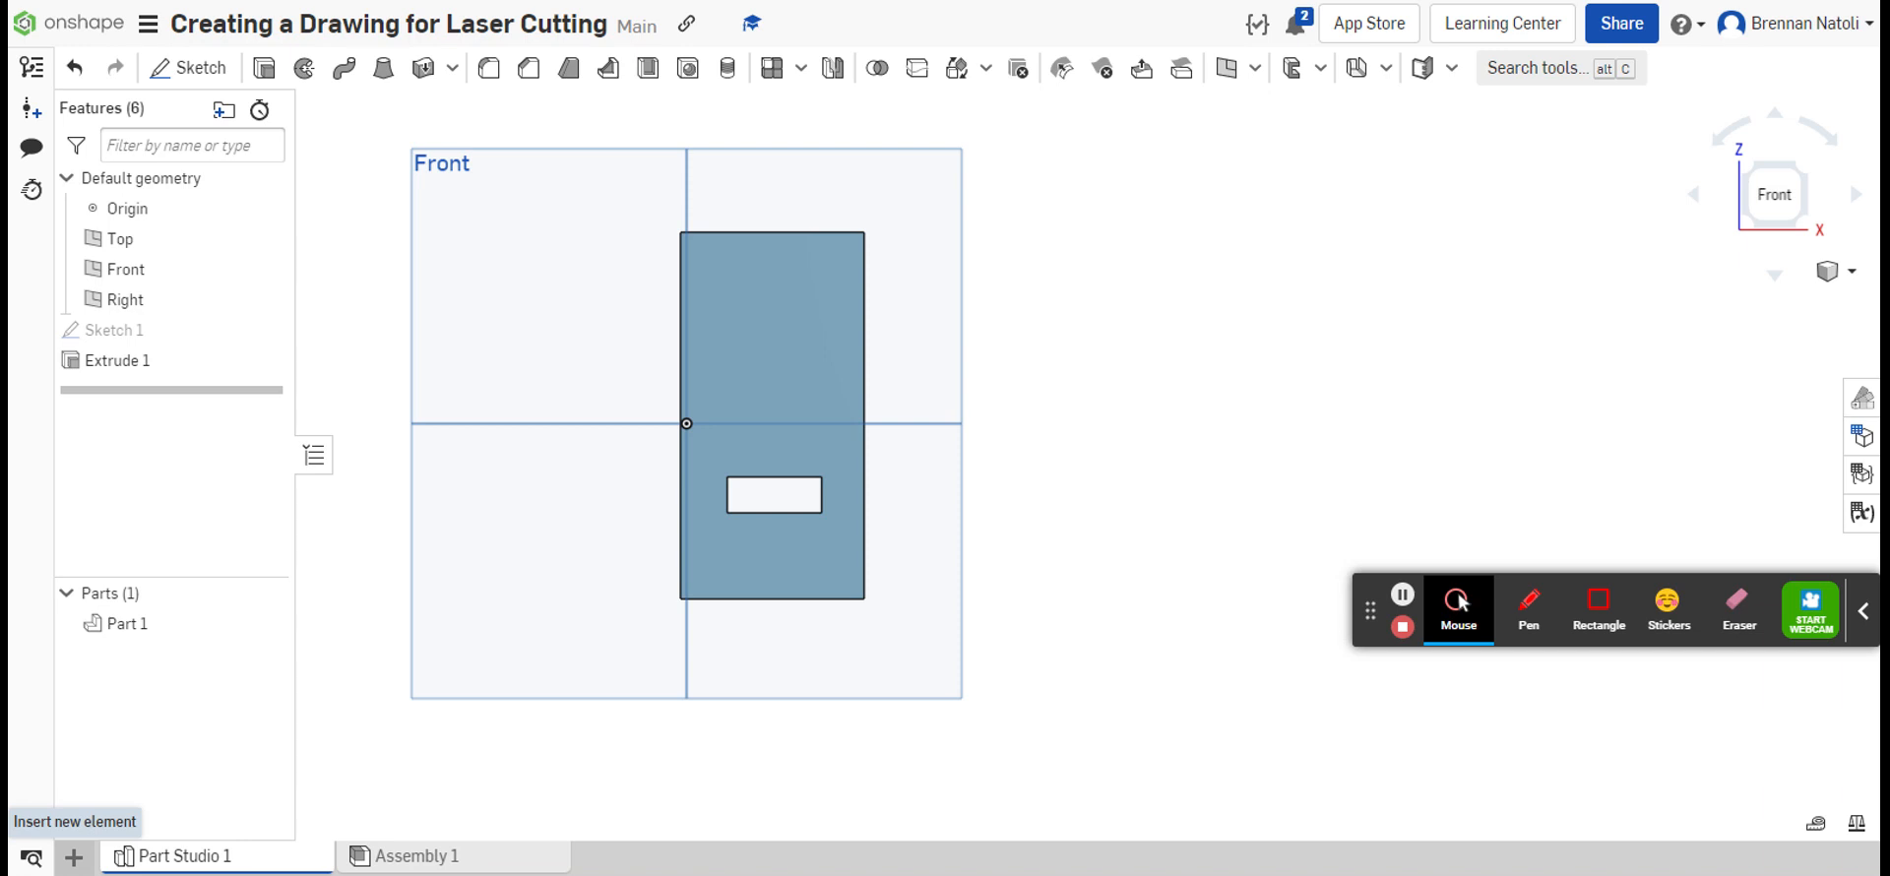
Step: Create a new drawing from a custom ANSI size A template in inches, with no border, no titleblock and no views
{"action": "left_click", "coordinate": [78, 857]}
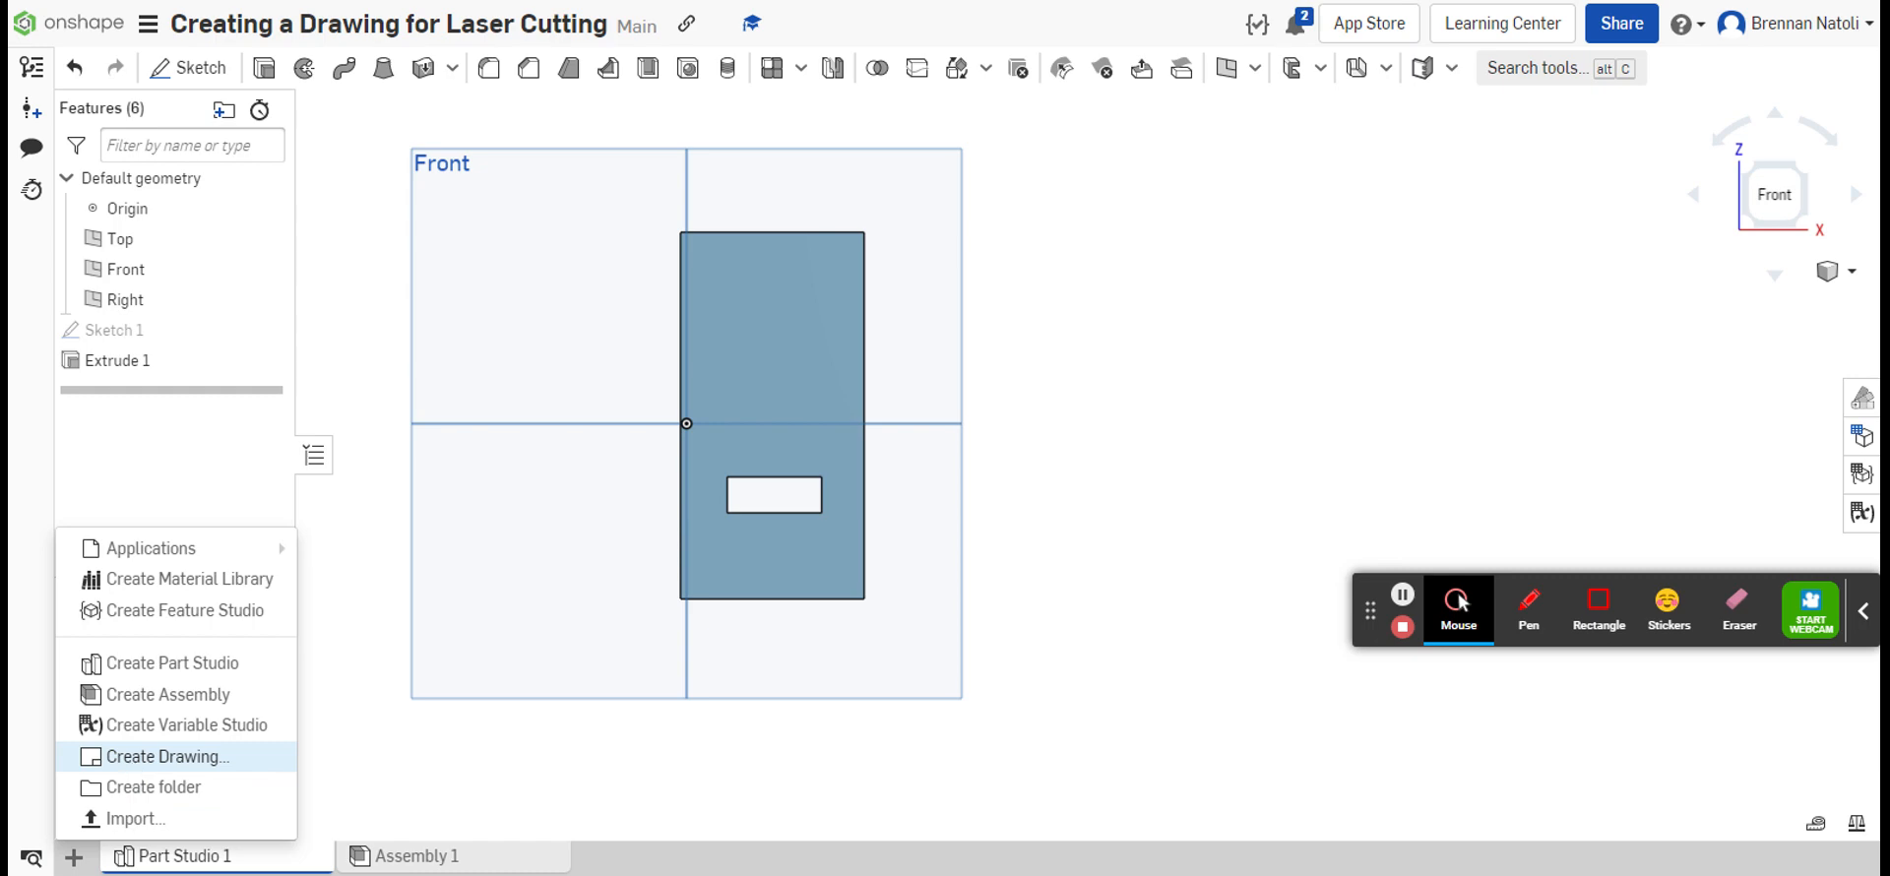
{"action": "left_click", "coordinate": [133, 758]}
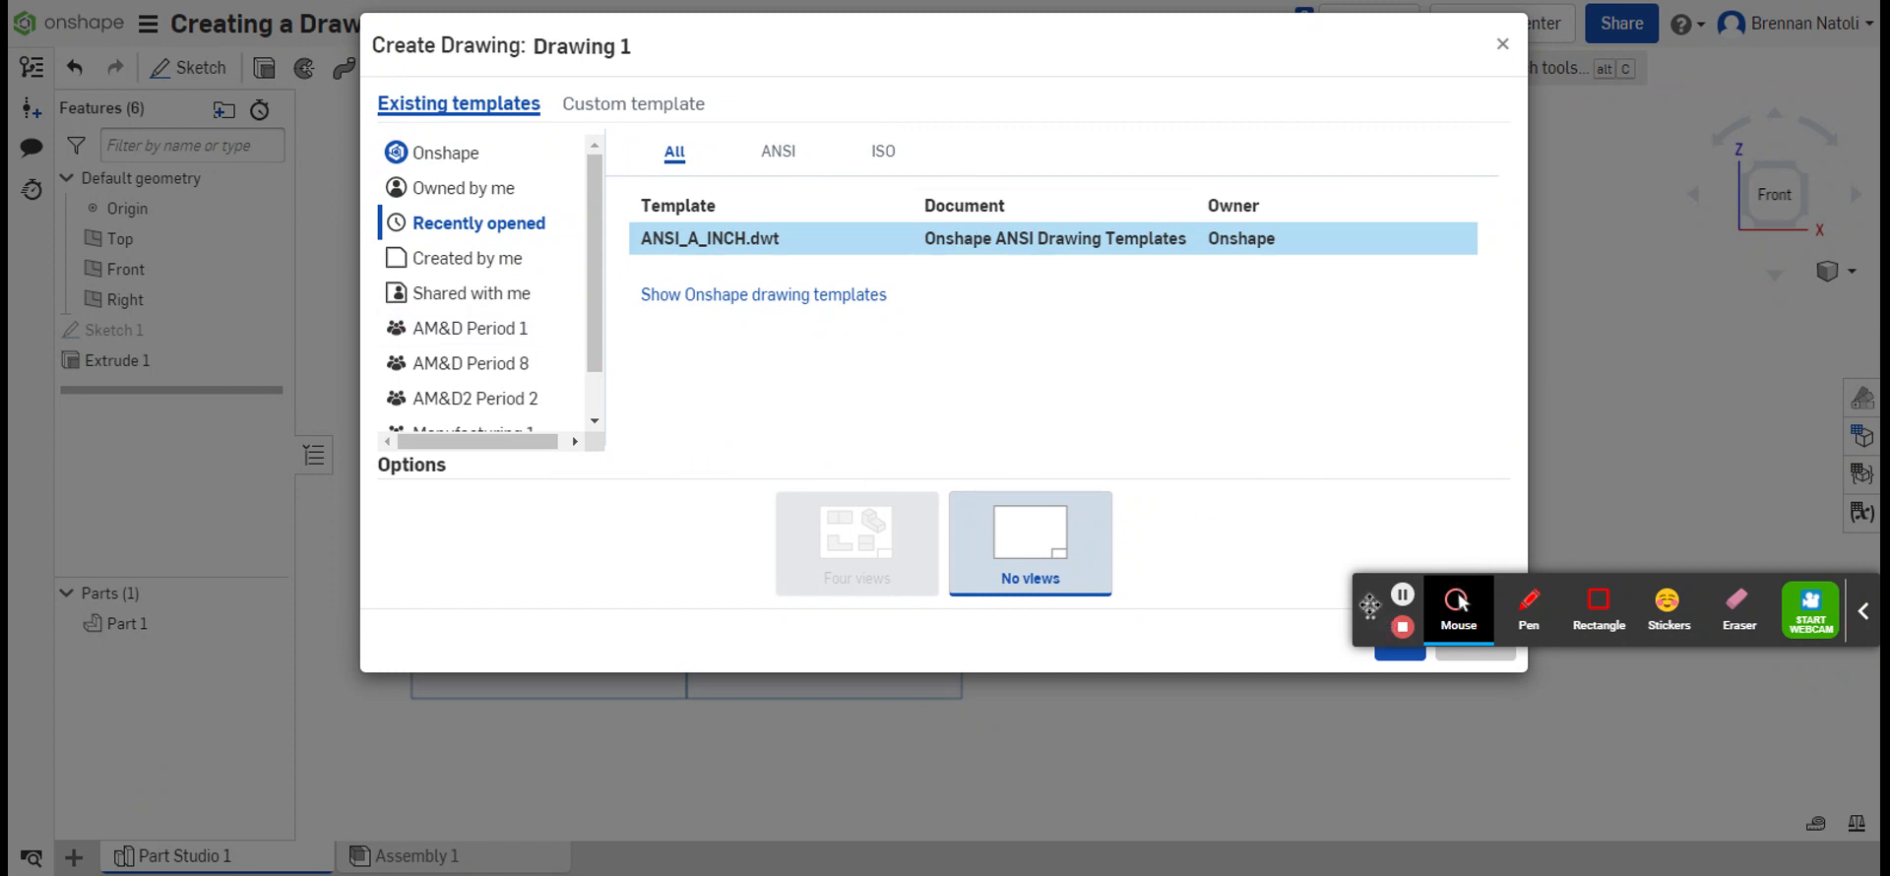
{"action": "left_click_drag", "start_coordinate": [1370, 613], "coordinate": [1371, 843]}
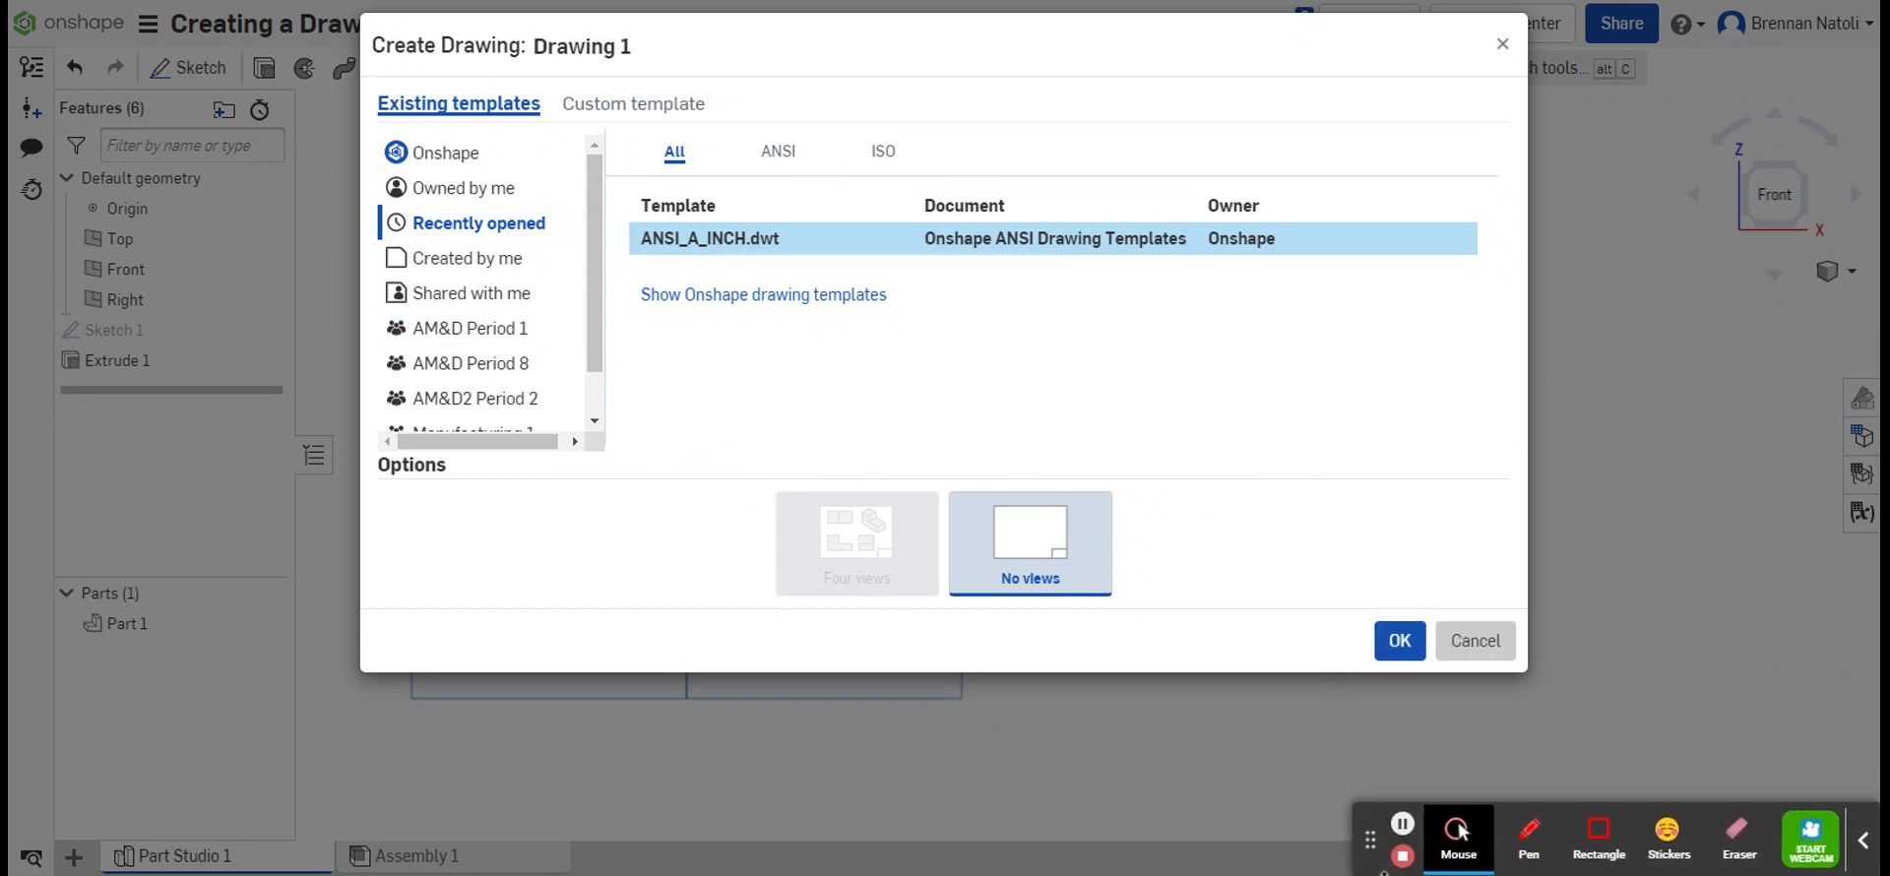
{"action": "left_click", "coordinate": [606, 106]}
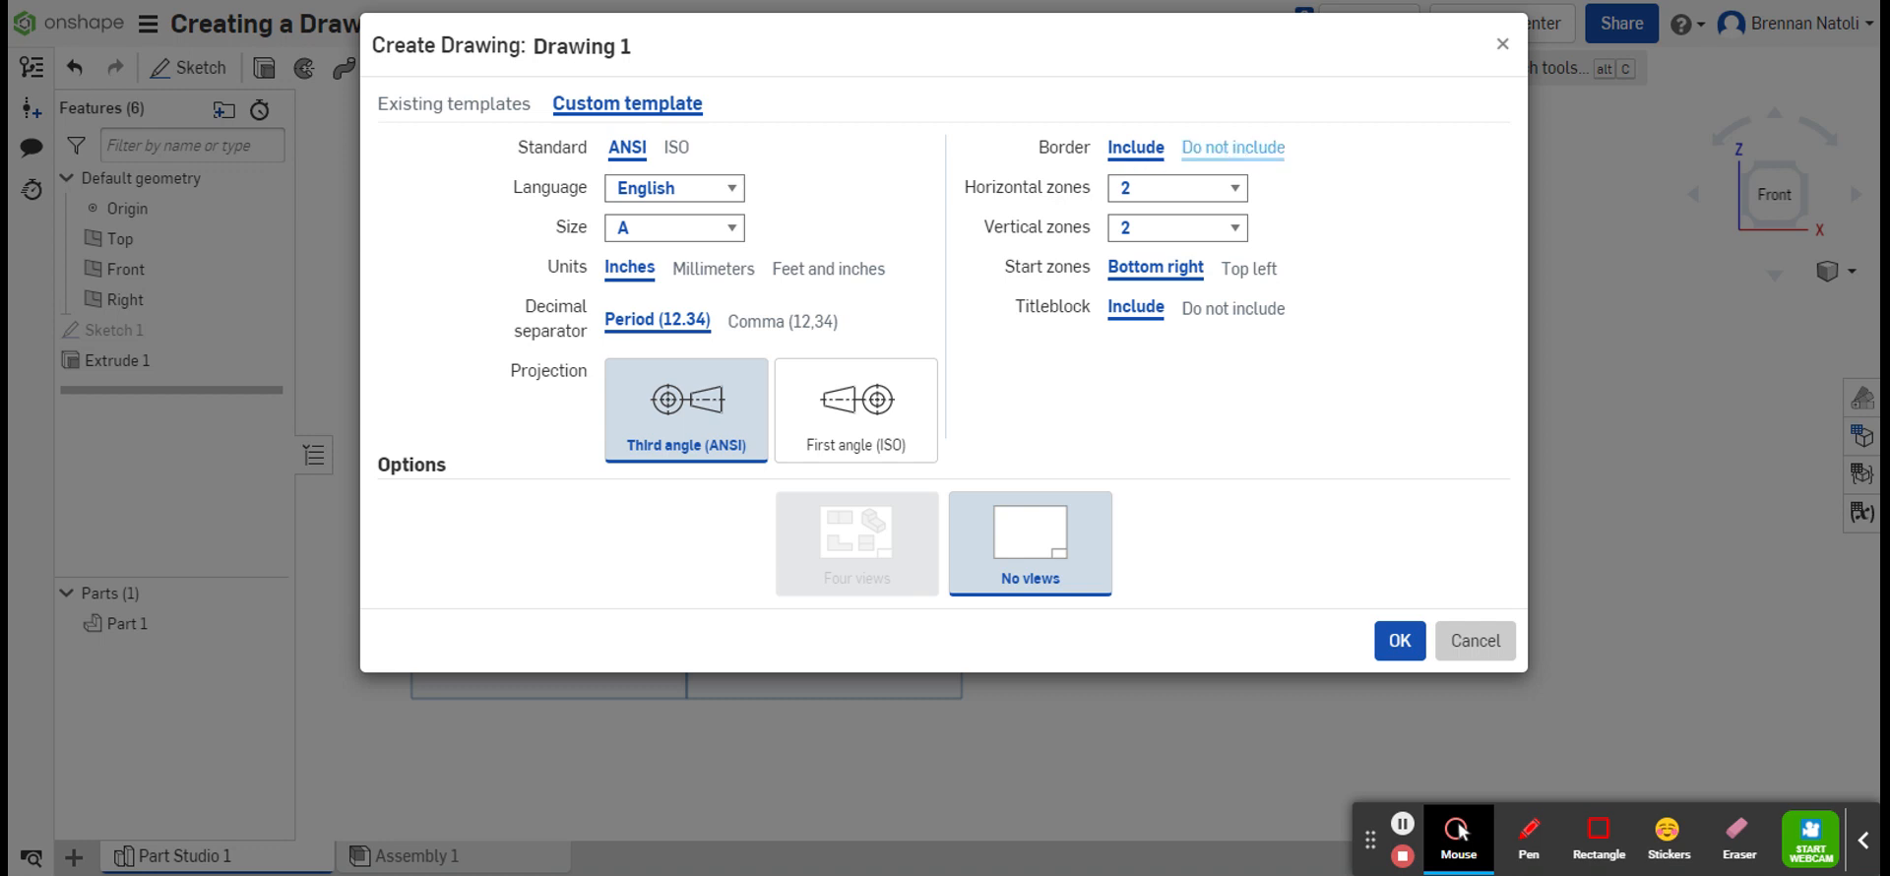
{"action": "left_click", "coordinate": [1231, 148]}
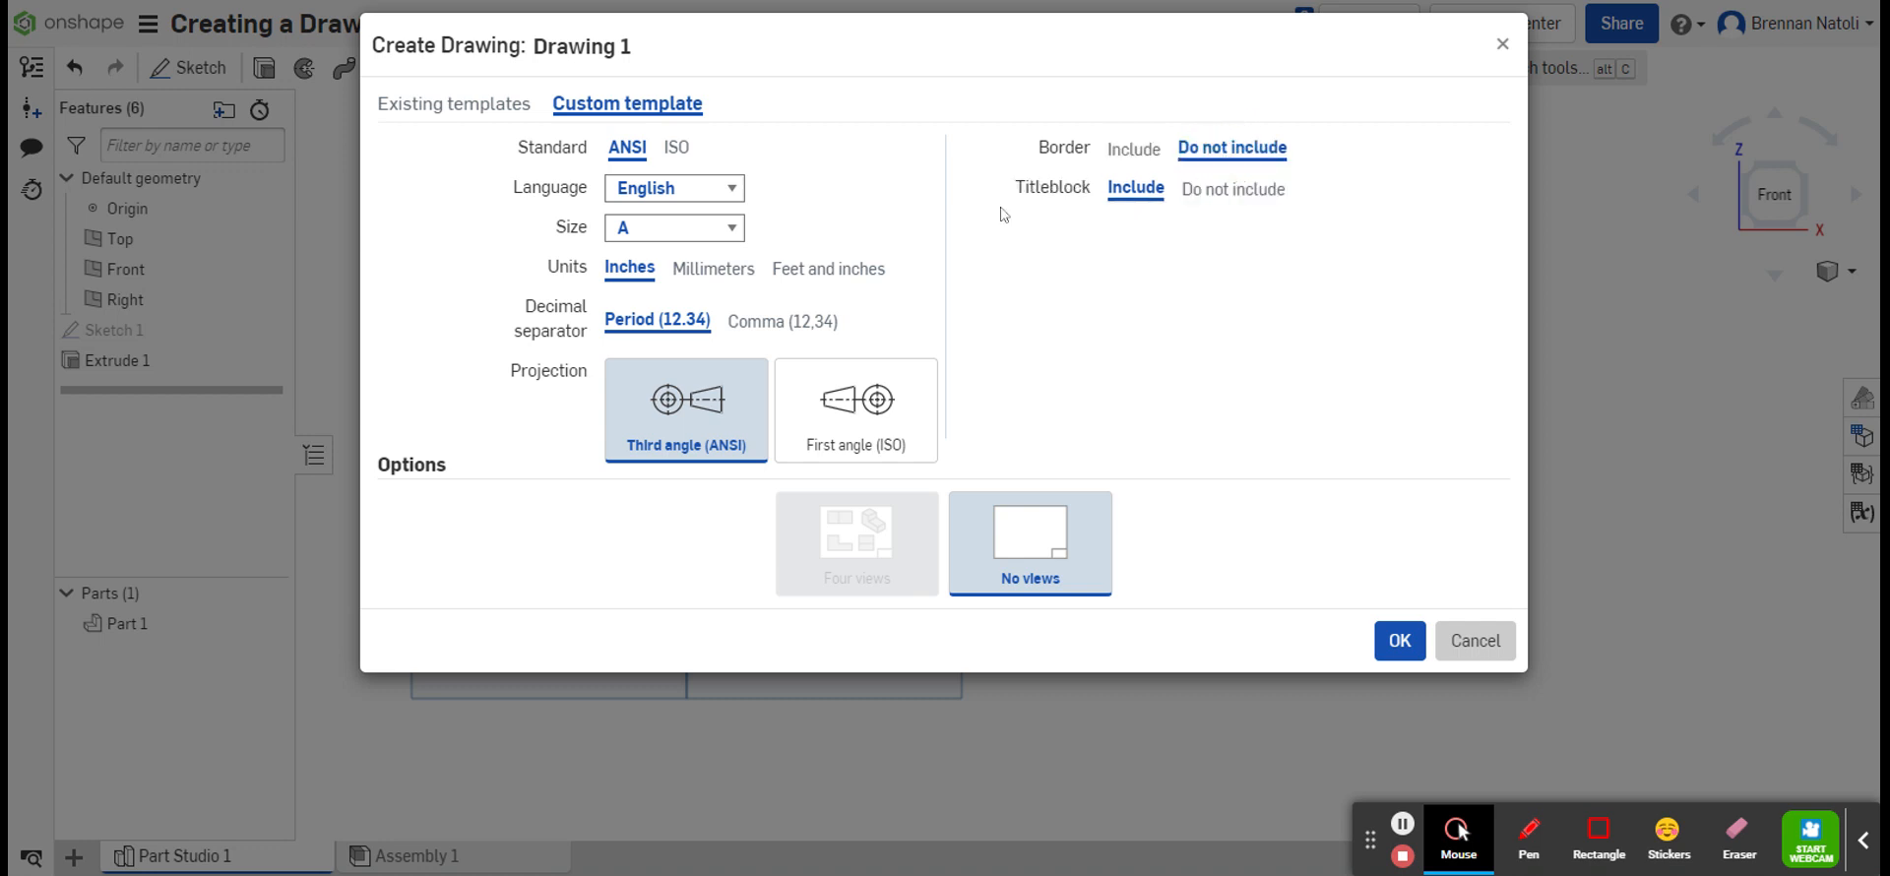
{"action": "left_click", "coordinate": [1230, 202]}
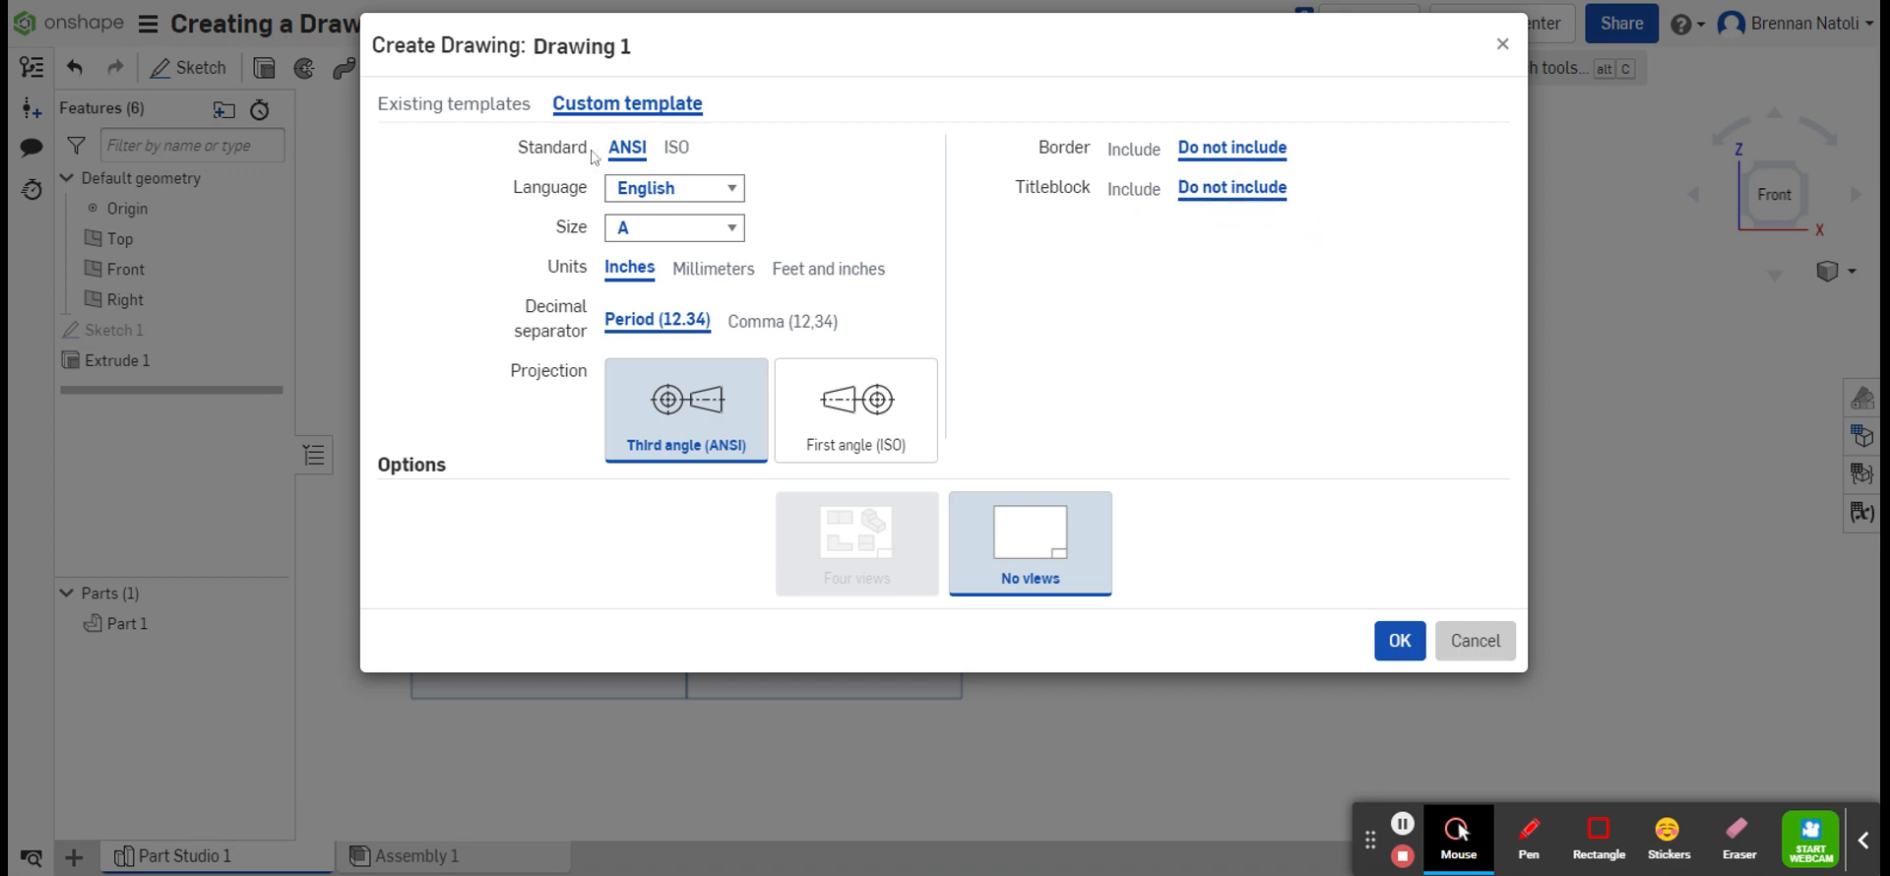
{"action": "left_click", "coordinate": [682, 226]}
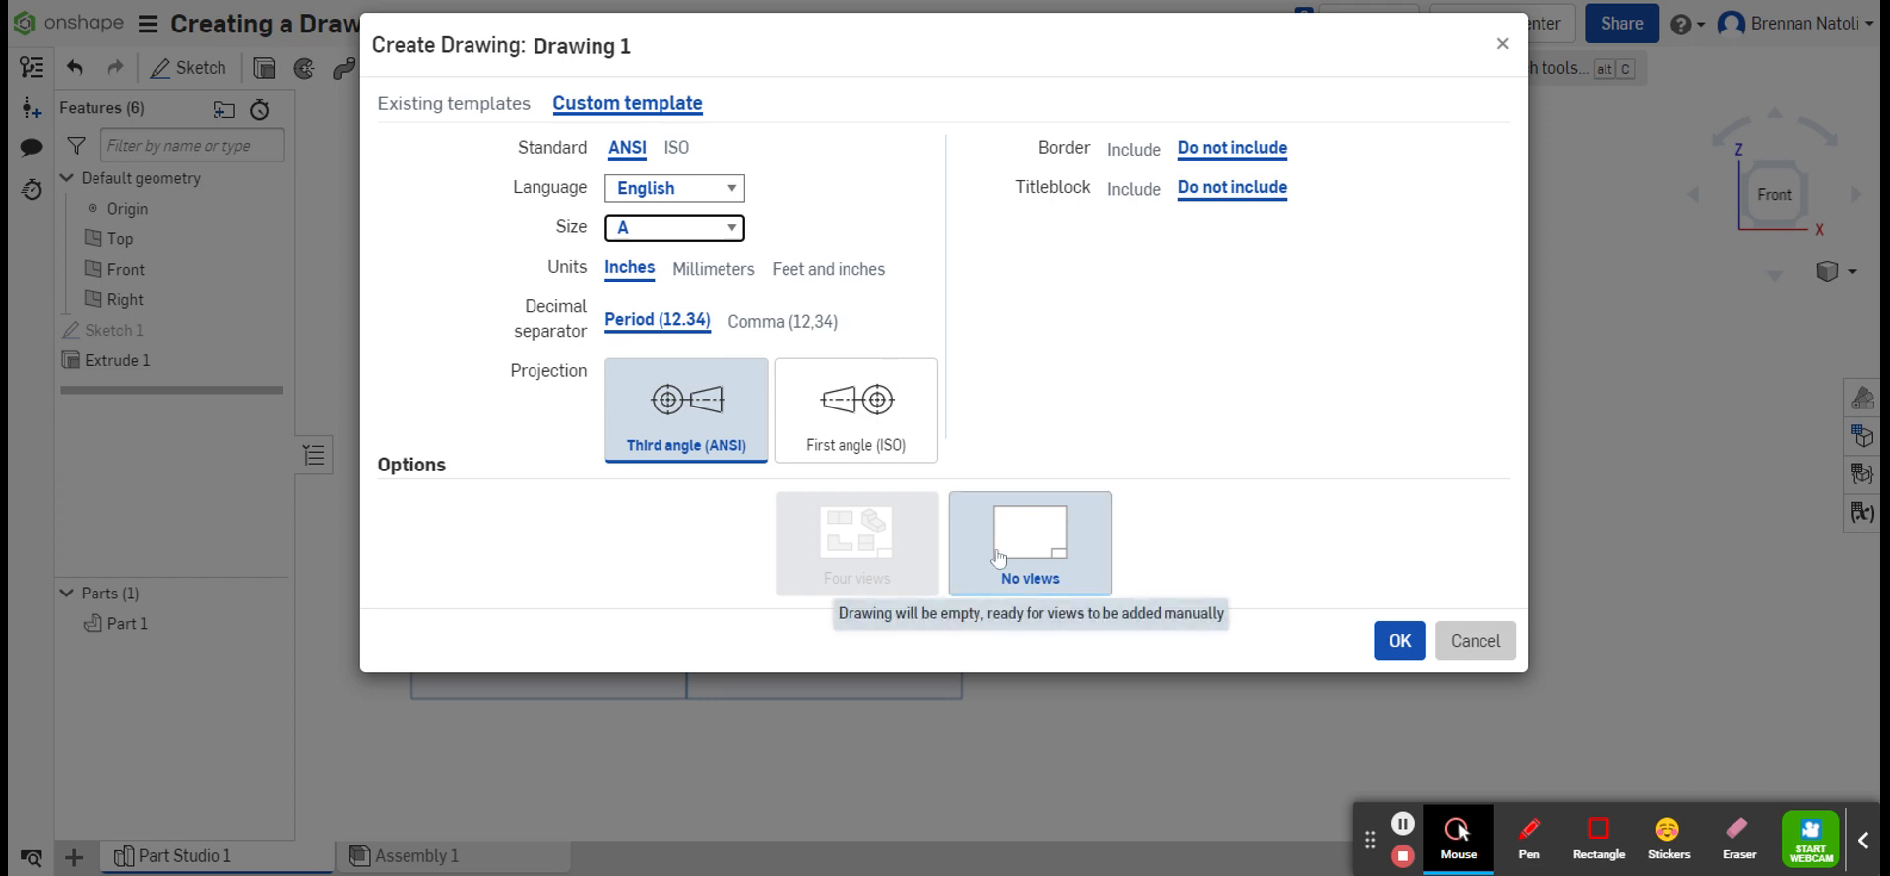
{"action": "left_click", "coordinate": [1384, 648]}
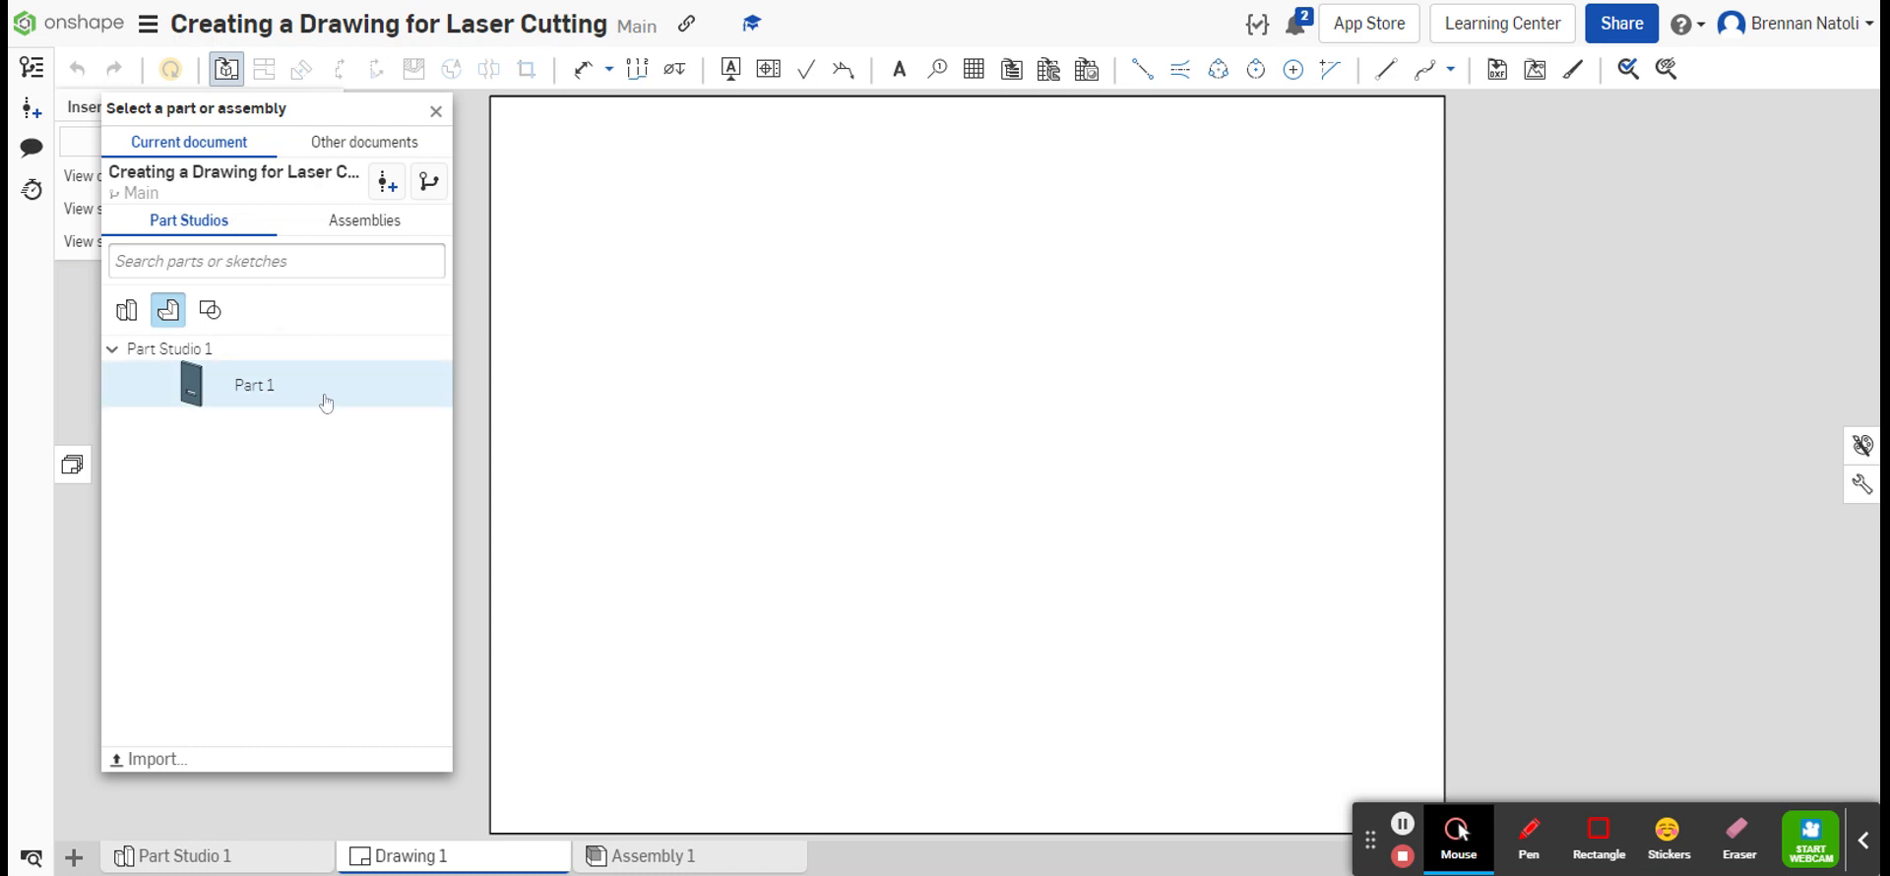
Step: Insert a single front view of Part 1 at 1:1 scale in the left half of the sheet
{"action": "left_click", "coordinate": [436, 112]}
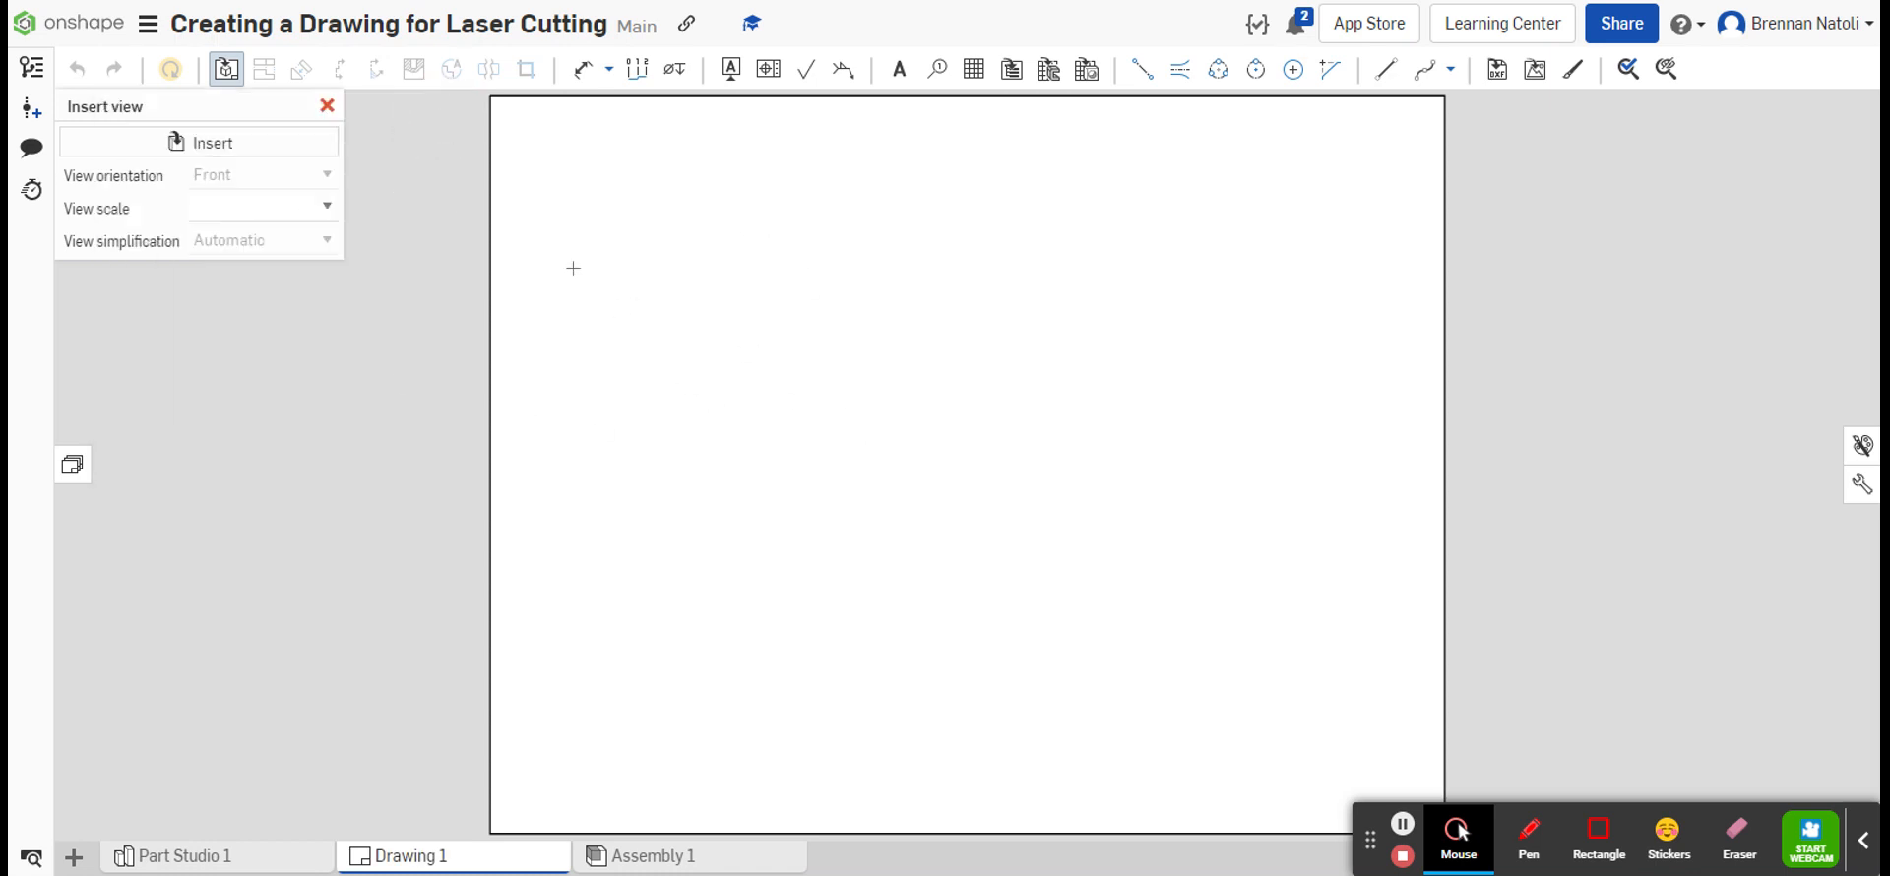
{"action": "left_click", "coordinate": [326, 106]}
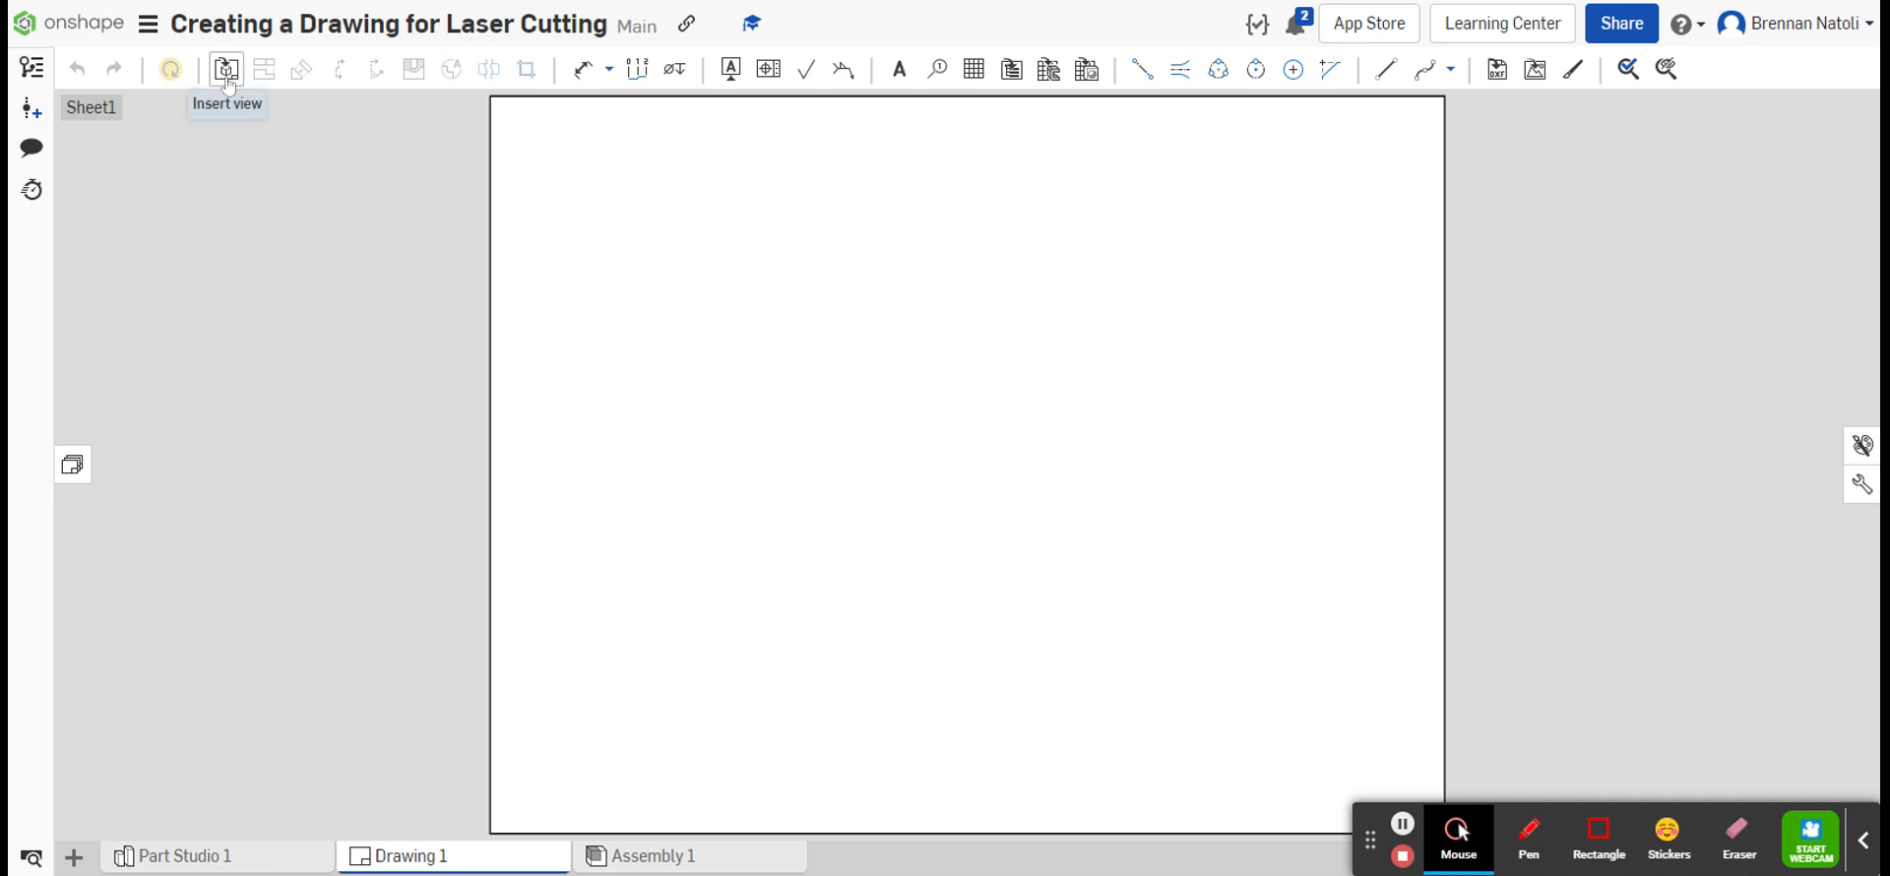
{"action": "mouse_move", "coordinate": [226, 68]}
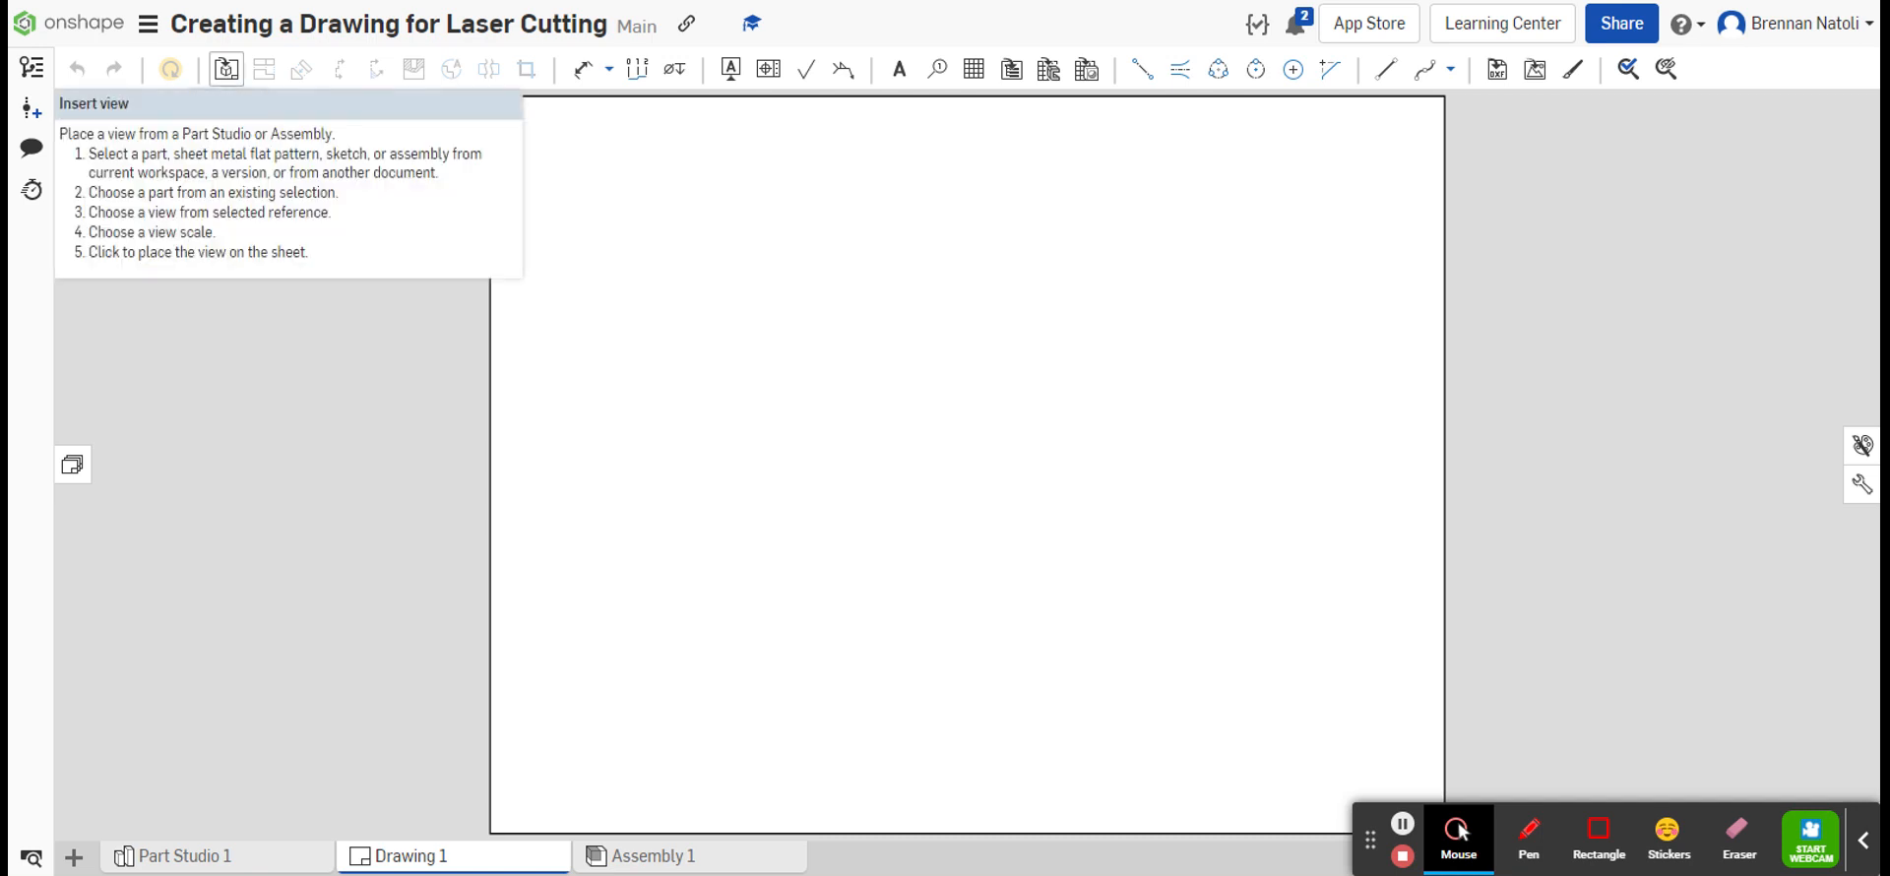
{"action": "left_click", "coordinate": [227, 69]}
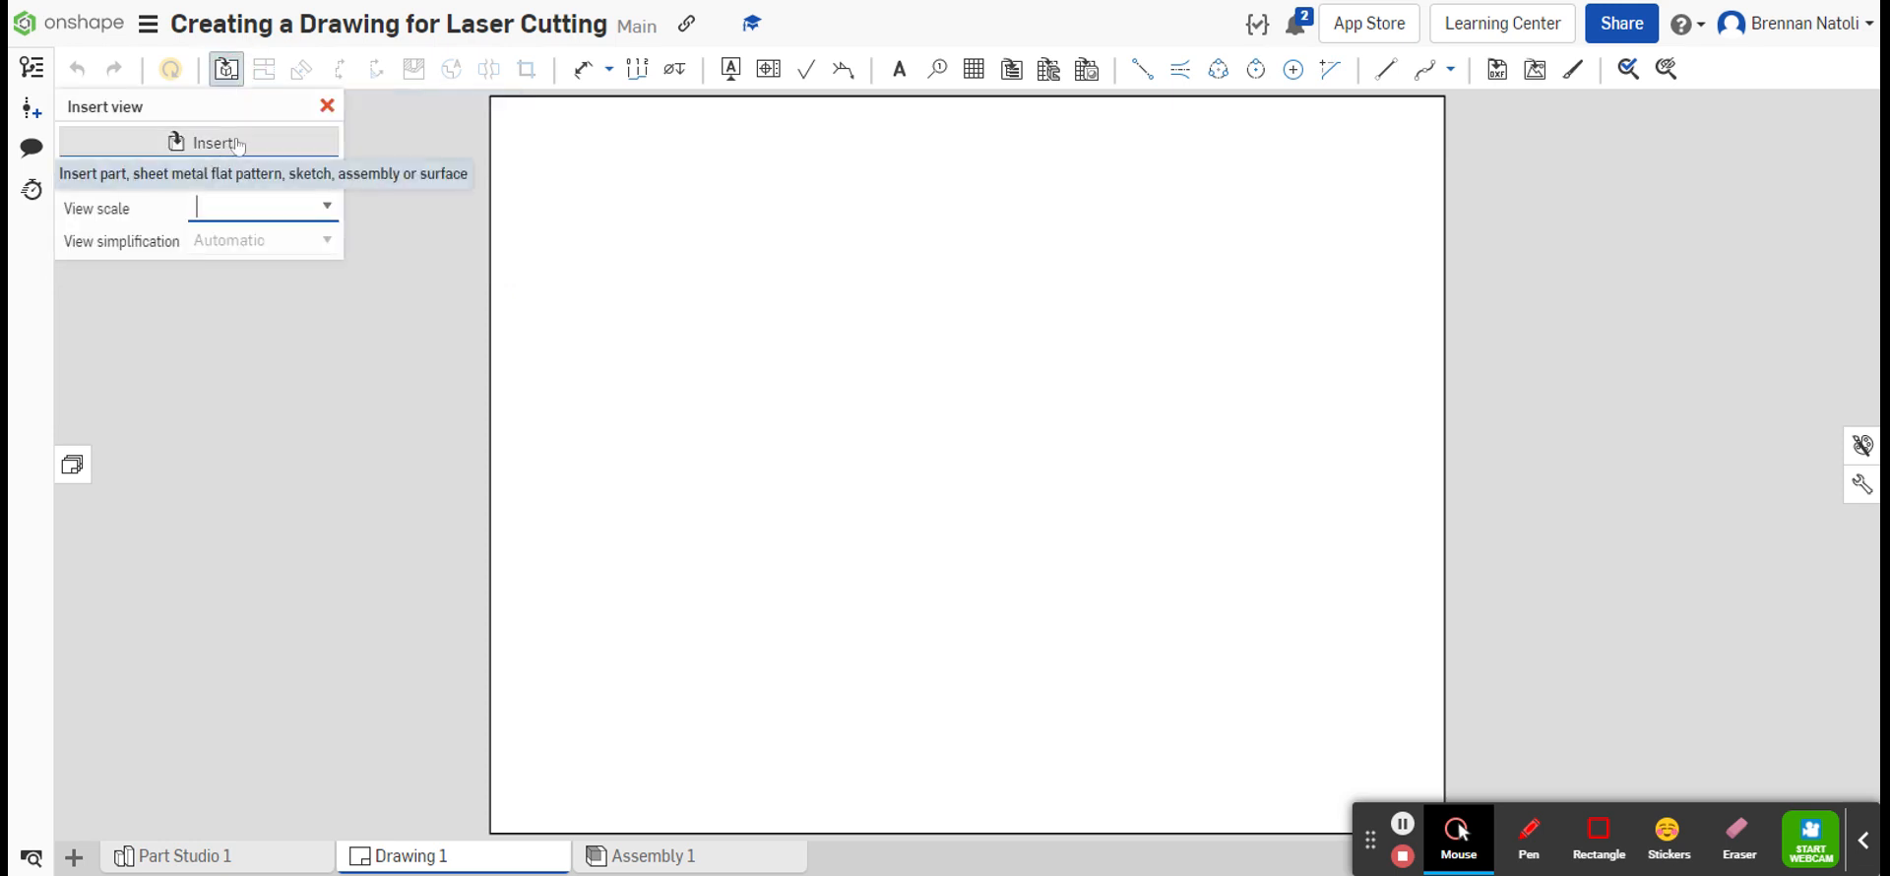
{"action": "left_click", "coordinate": [305, 146]}
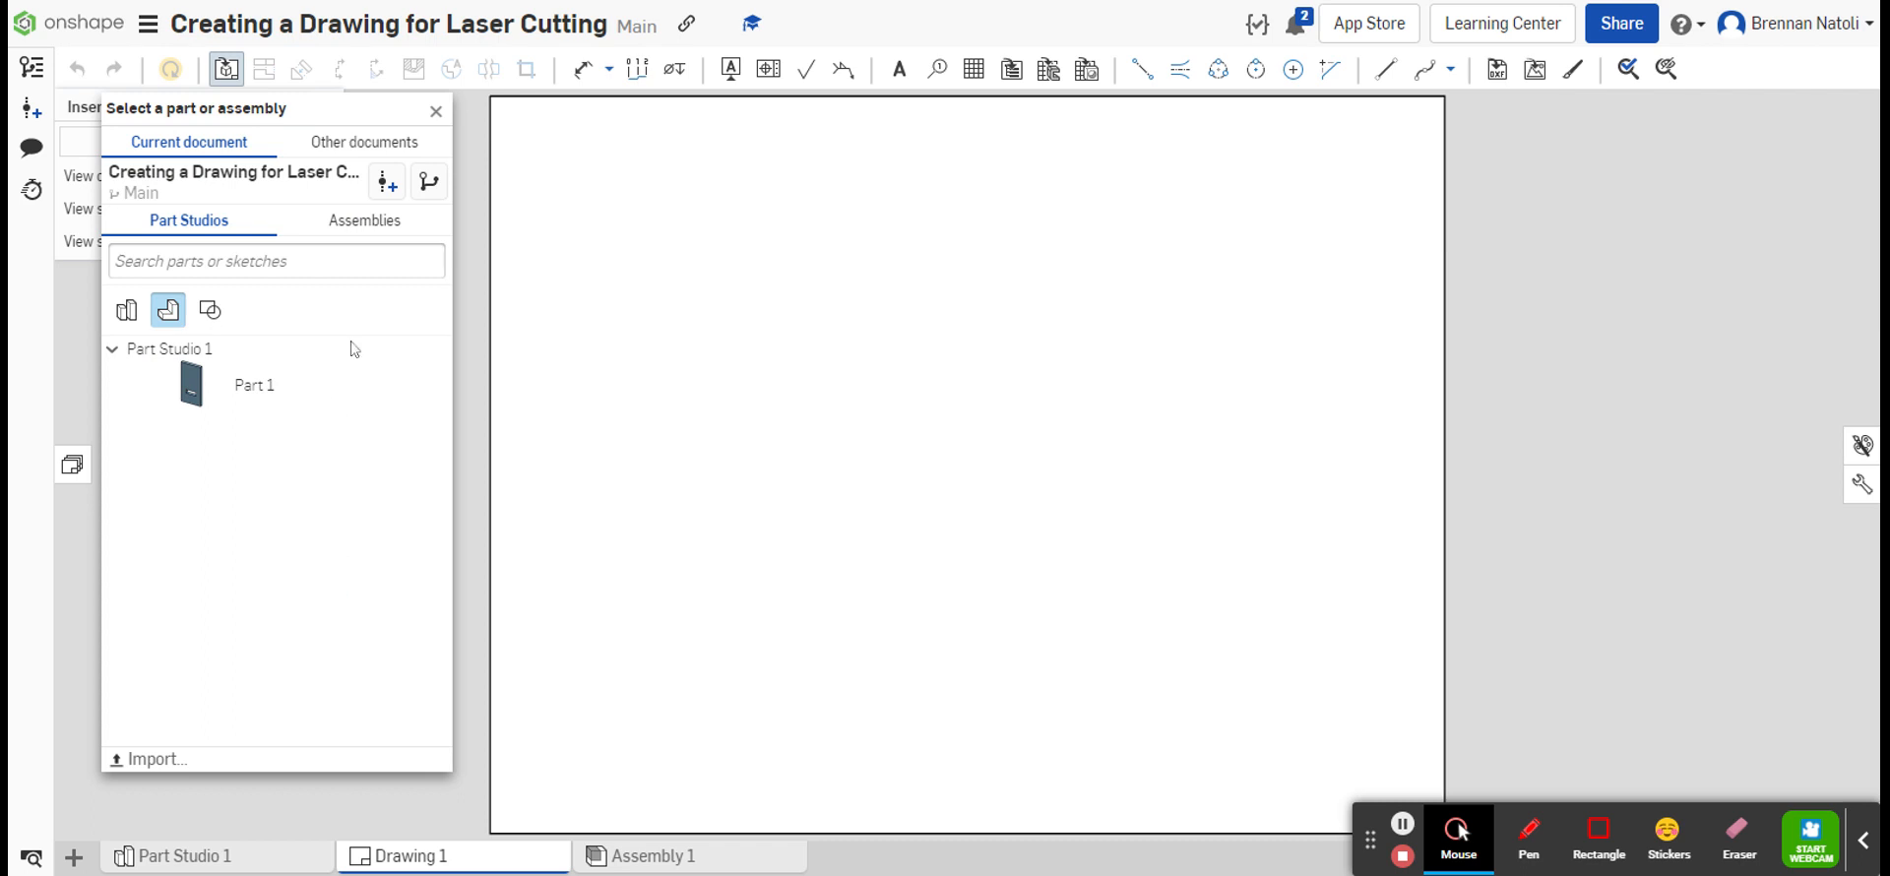
{"action": "left_click", "coordinate": [309, 394]}
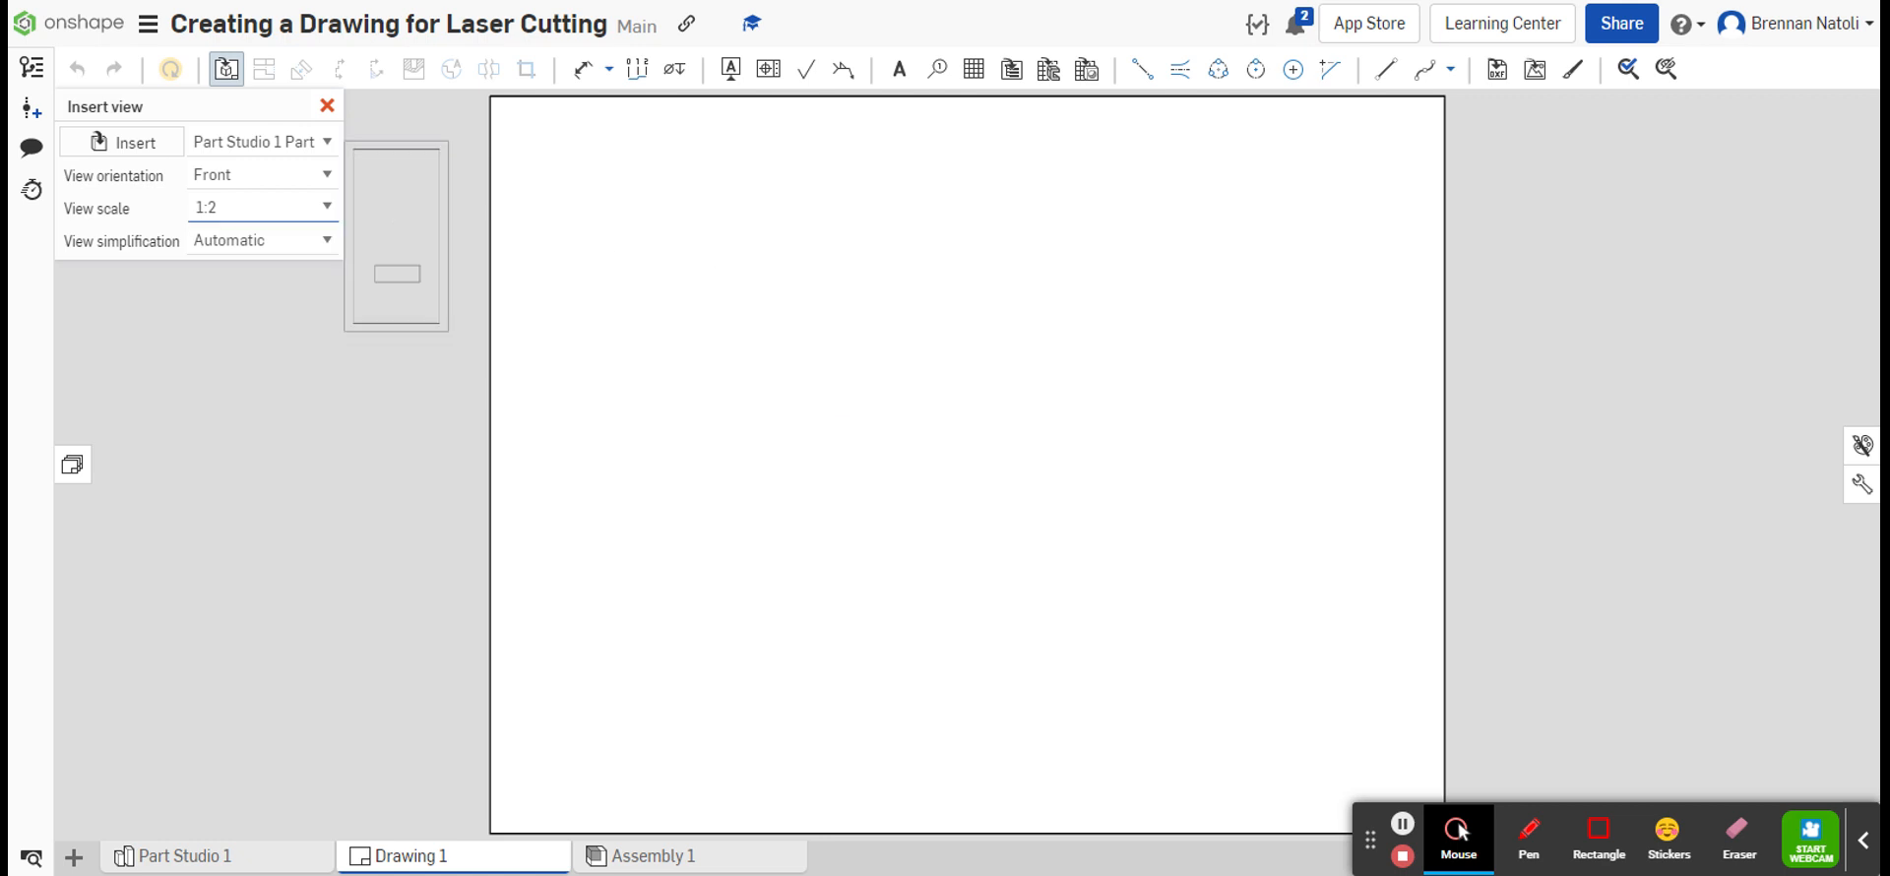
{"action": "left_click", "coordinate": [326, 211]}
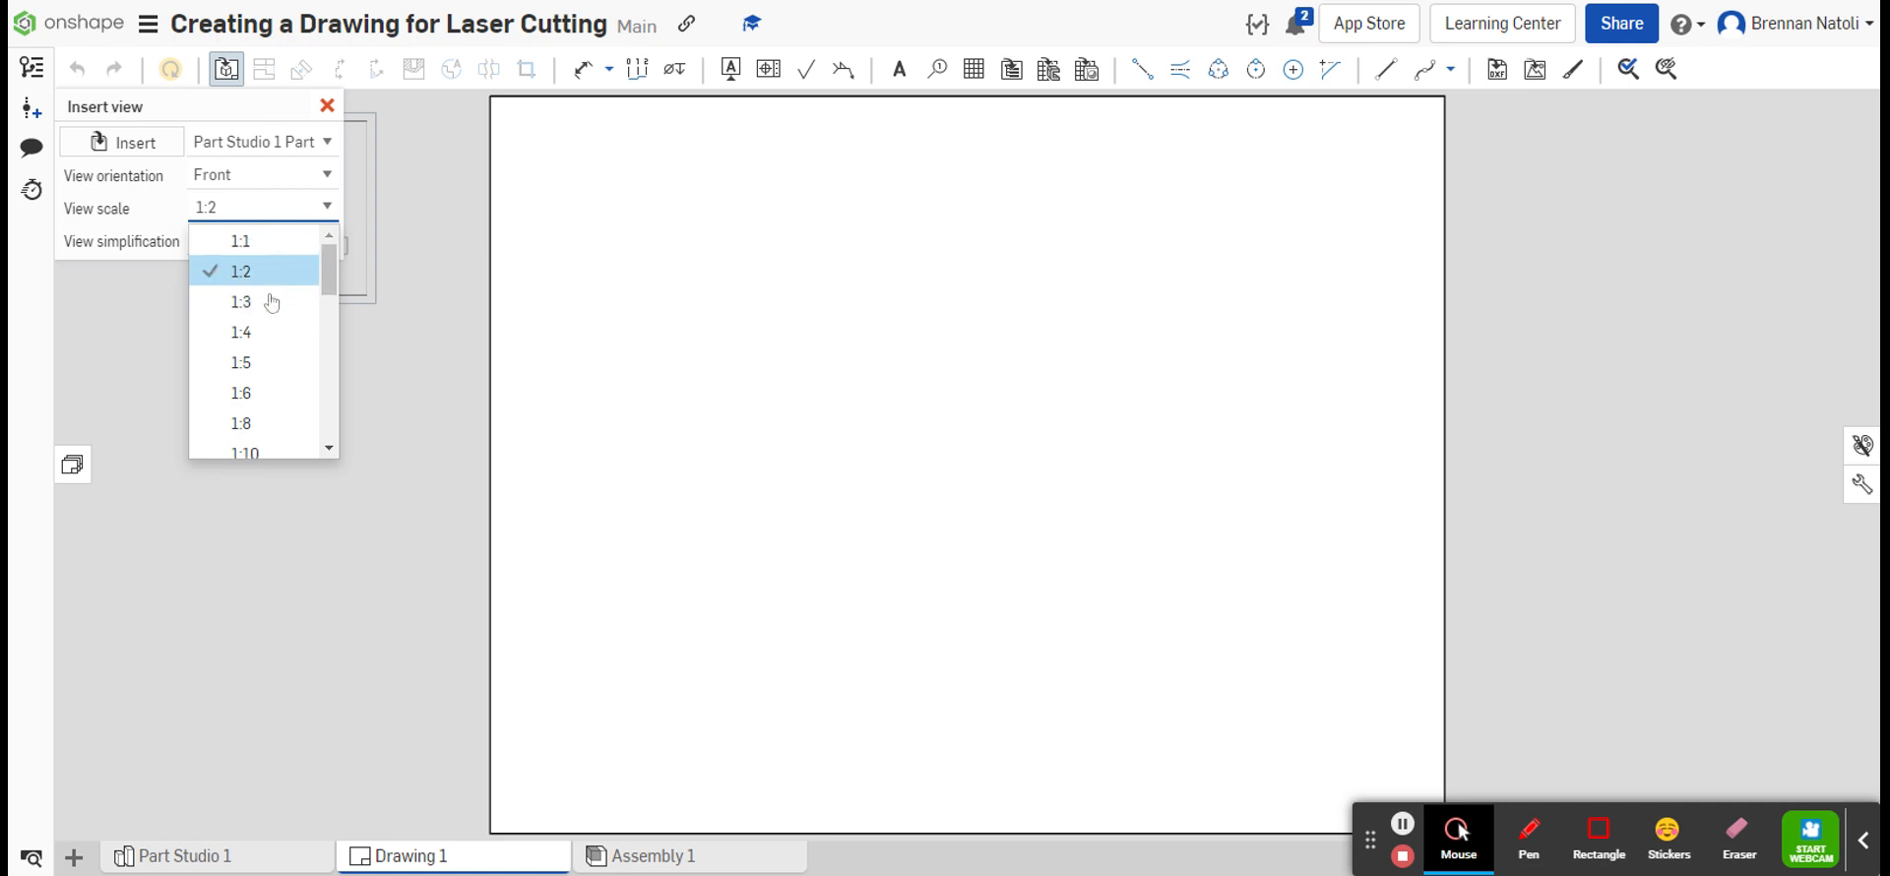
{"action": "left_click", "coordinate": [279, 242]}
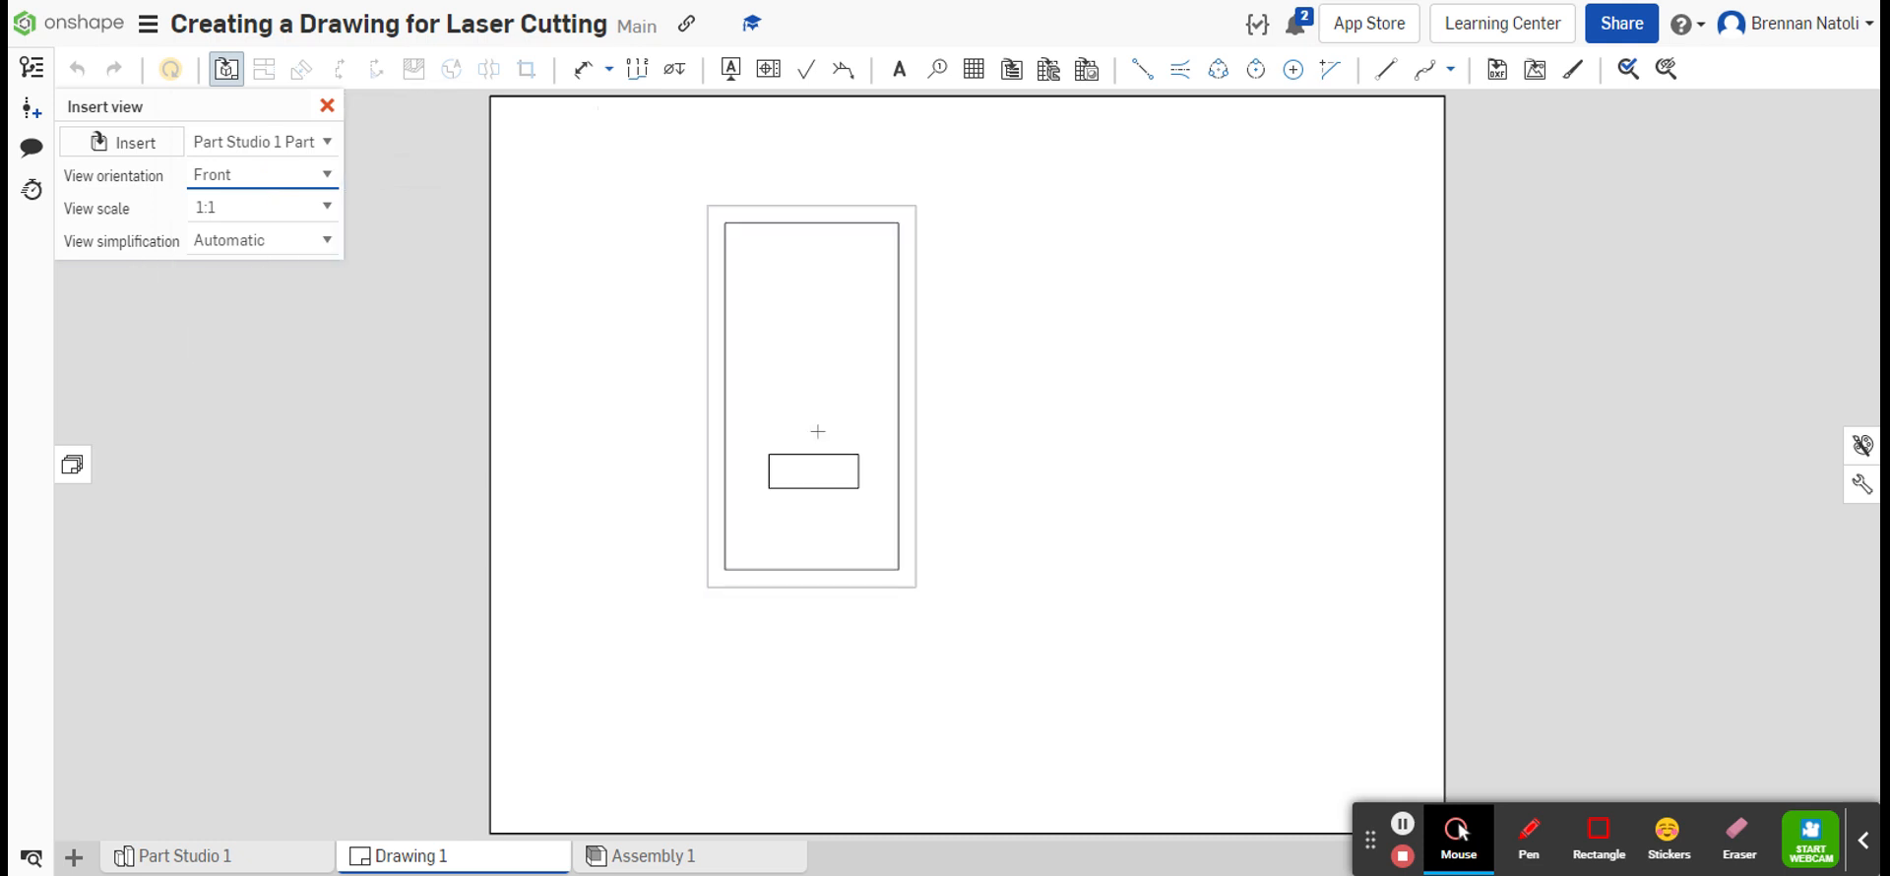
{"action": "left_click", "coordinate": [748, 433]}
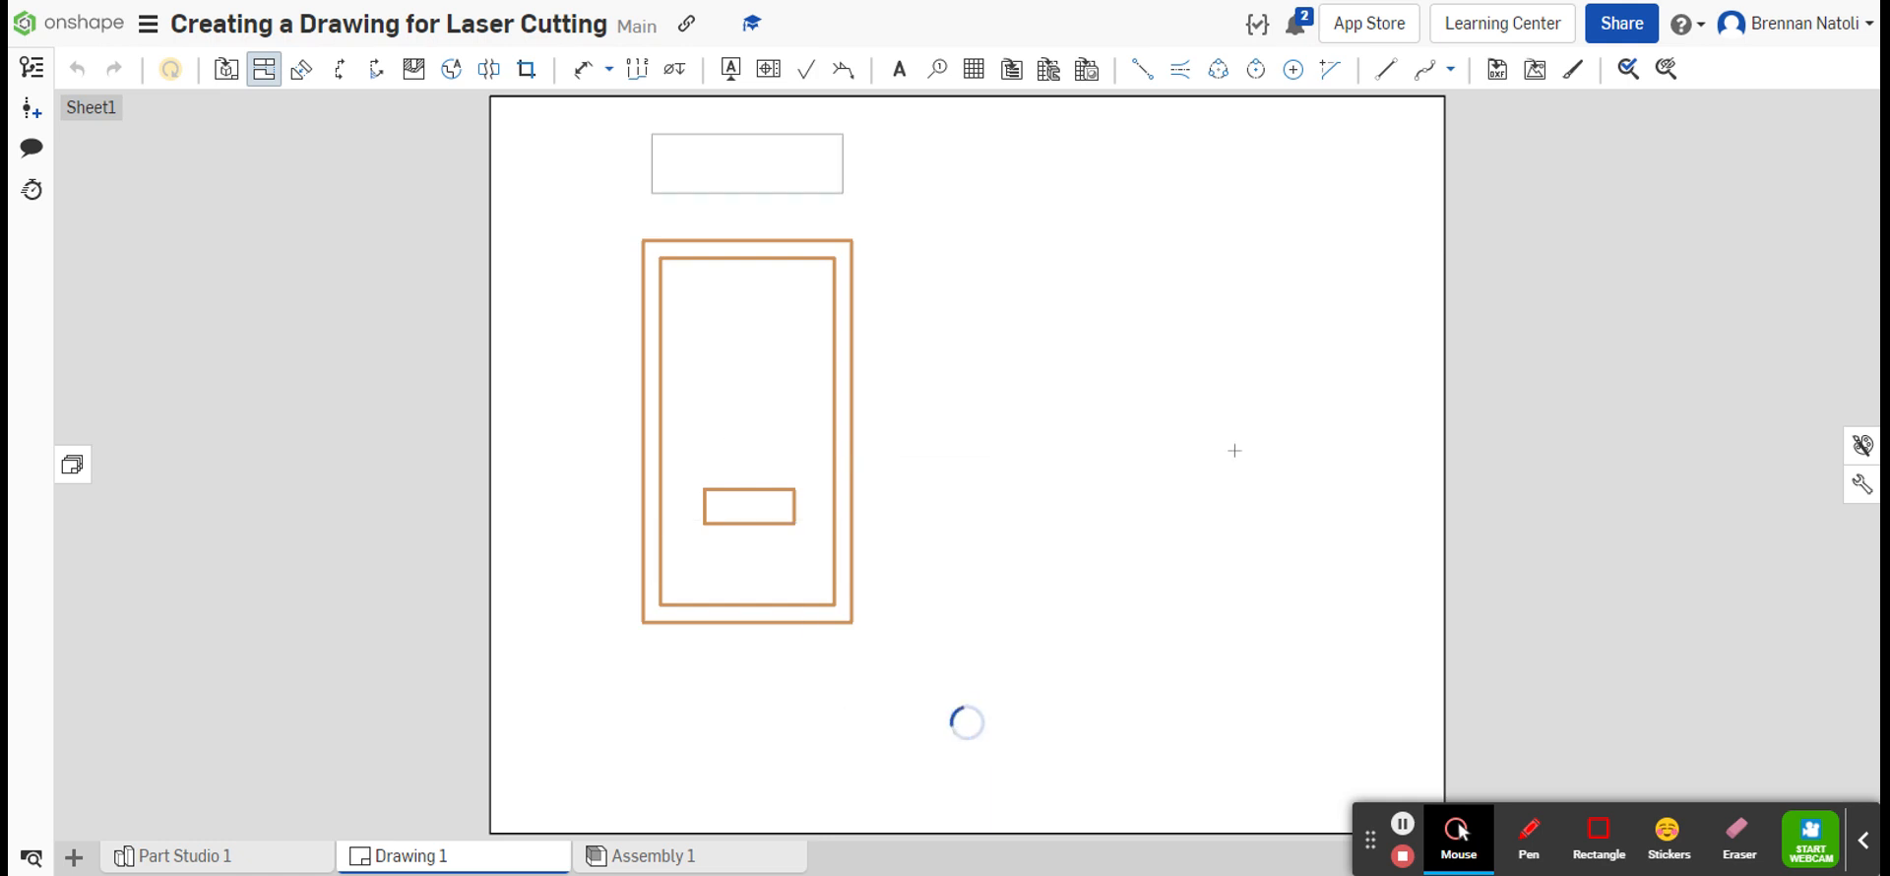
{"action": "key", "text": "Escape"}
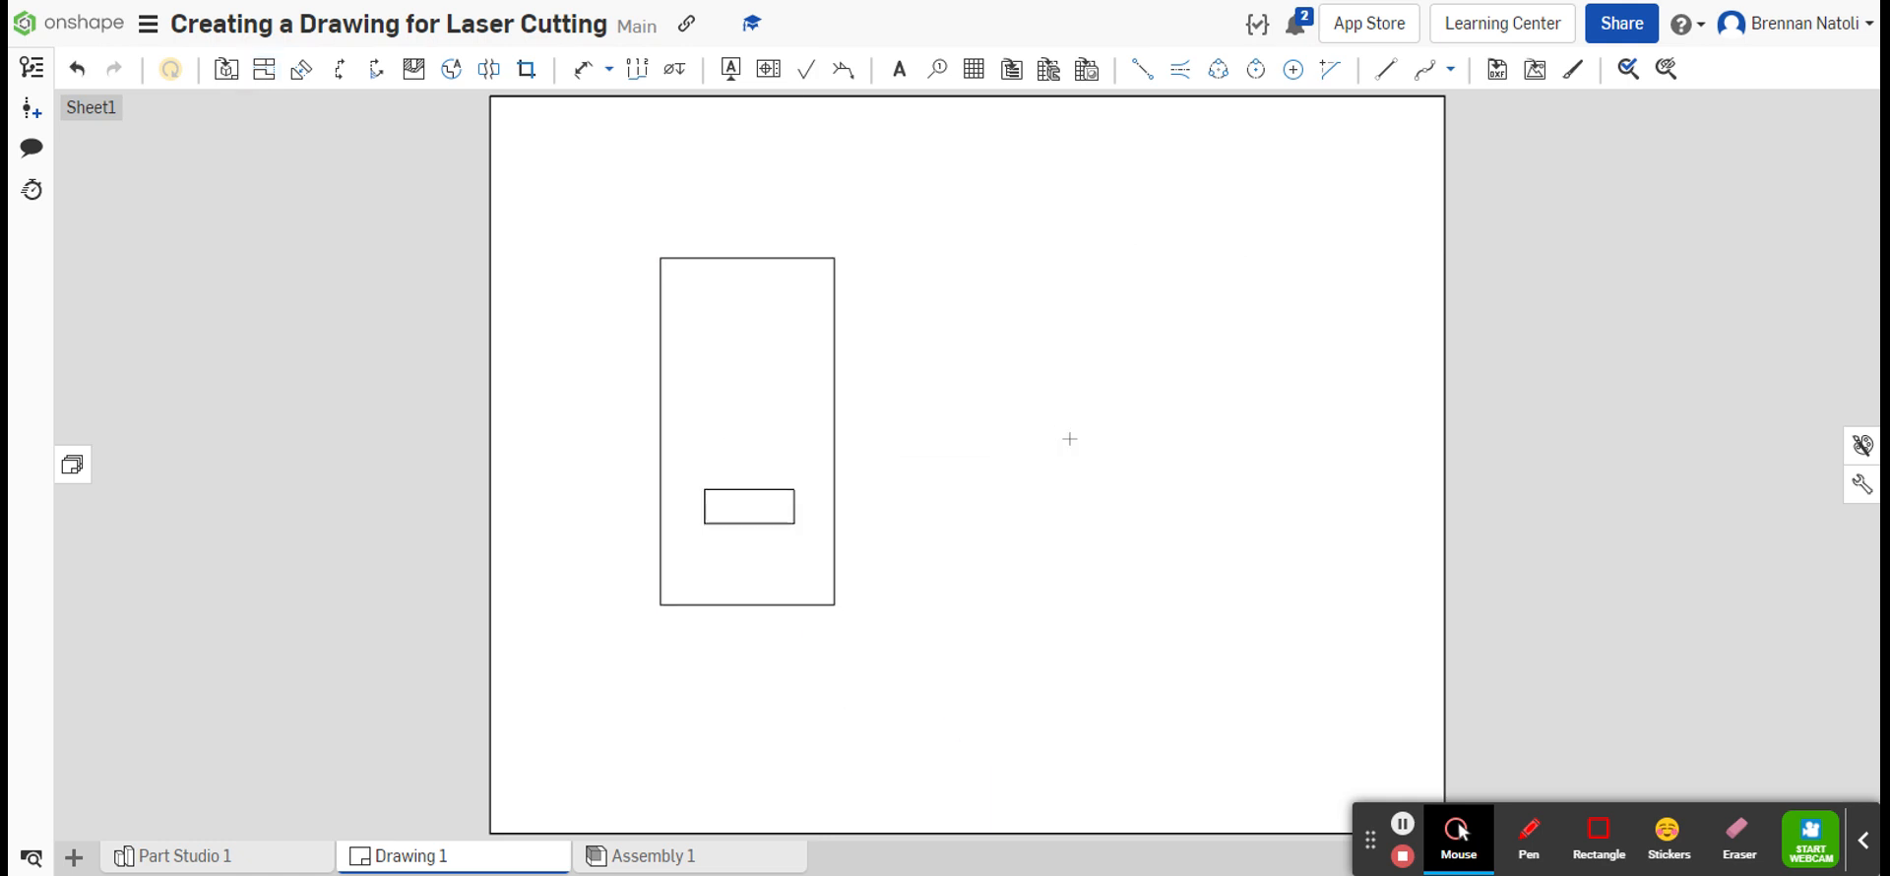
Step: Move the part view slightly up and to the left on the sheet
{"action": "mouse_move", "coordinate": [787, 471]}
{"action": "left_mouse_down"}
{"action": "mouse_move", "coordinate": [976, 424]}
{"action": "mouse_move", "coordinate": [782, 467]}
{"action": "left_mouse_up"}
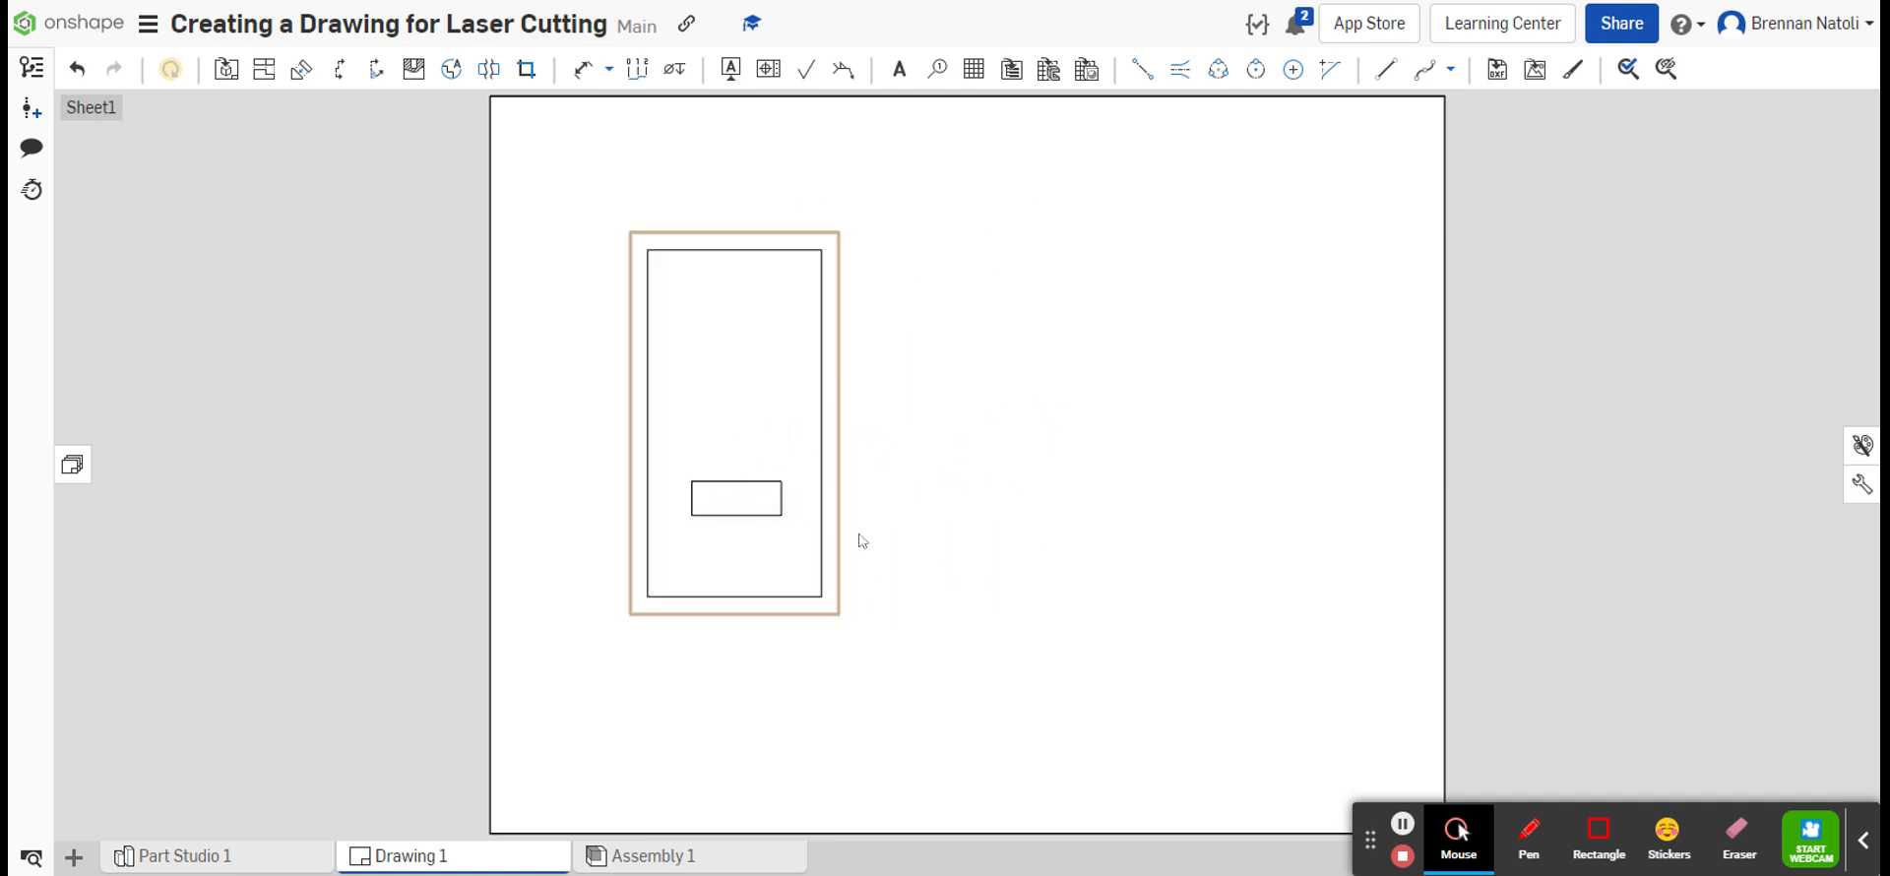
{"action": "left_click", "coordinate": [1190, 525]}
{"action": "middle_click_drag", "start_coordinate": [867, 460], "coordinate": [730, 456]}
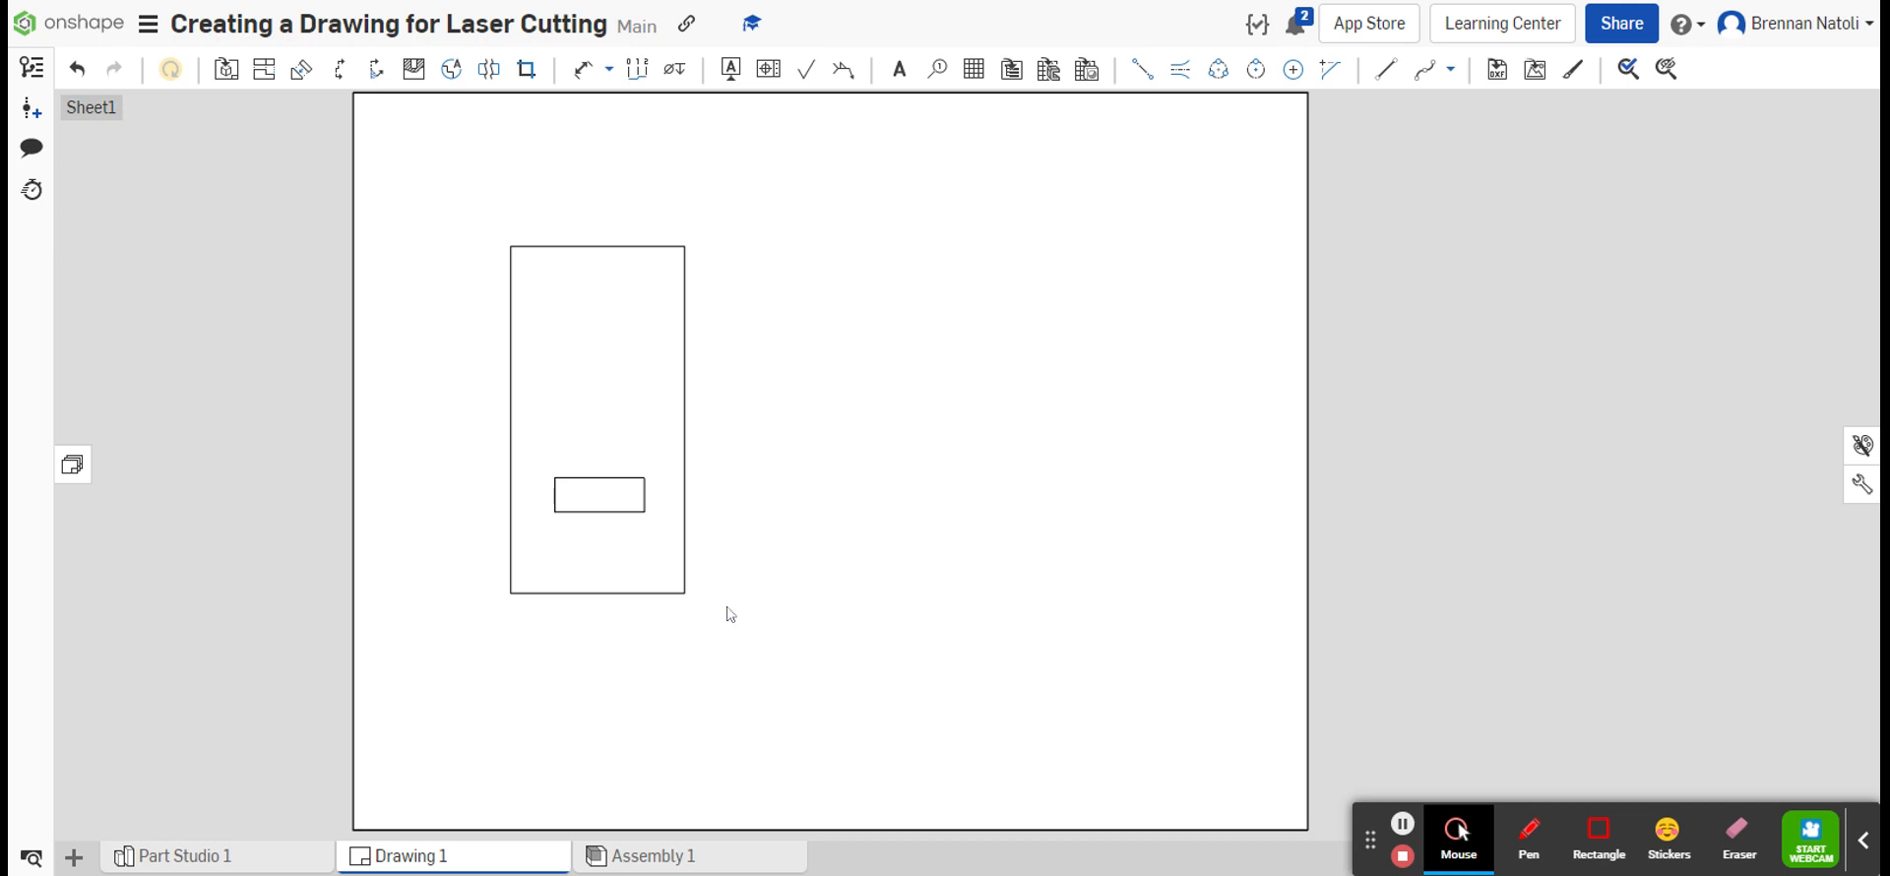
Step: Start exporting Drawing 1 and set the file name to the author's surname followed by "drawingexample"
{"action": "mouse_move", "coordinate": [440, 870]}
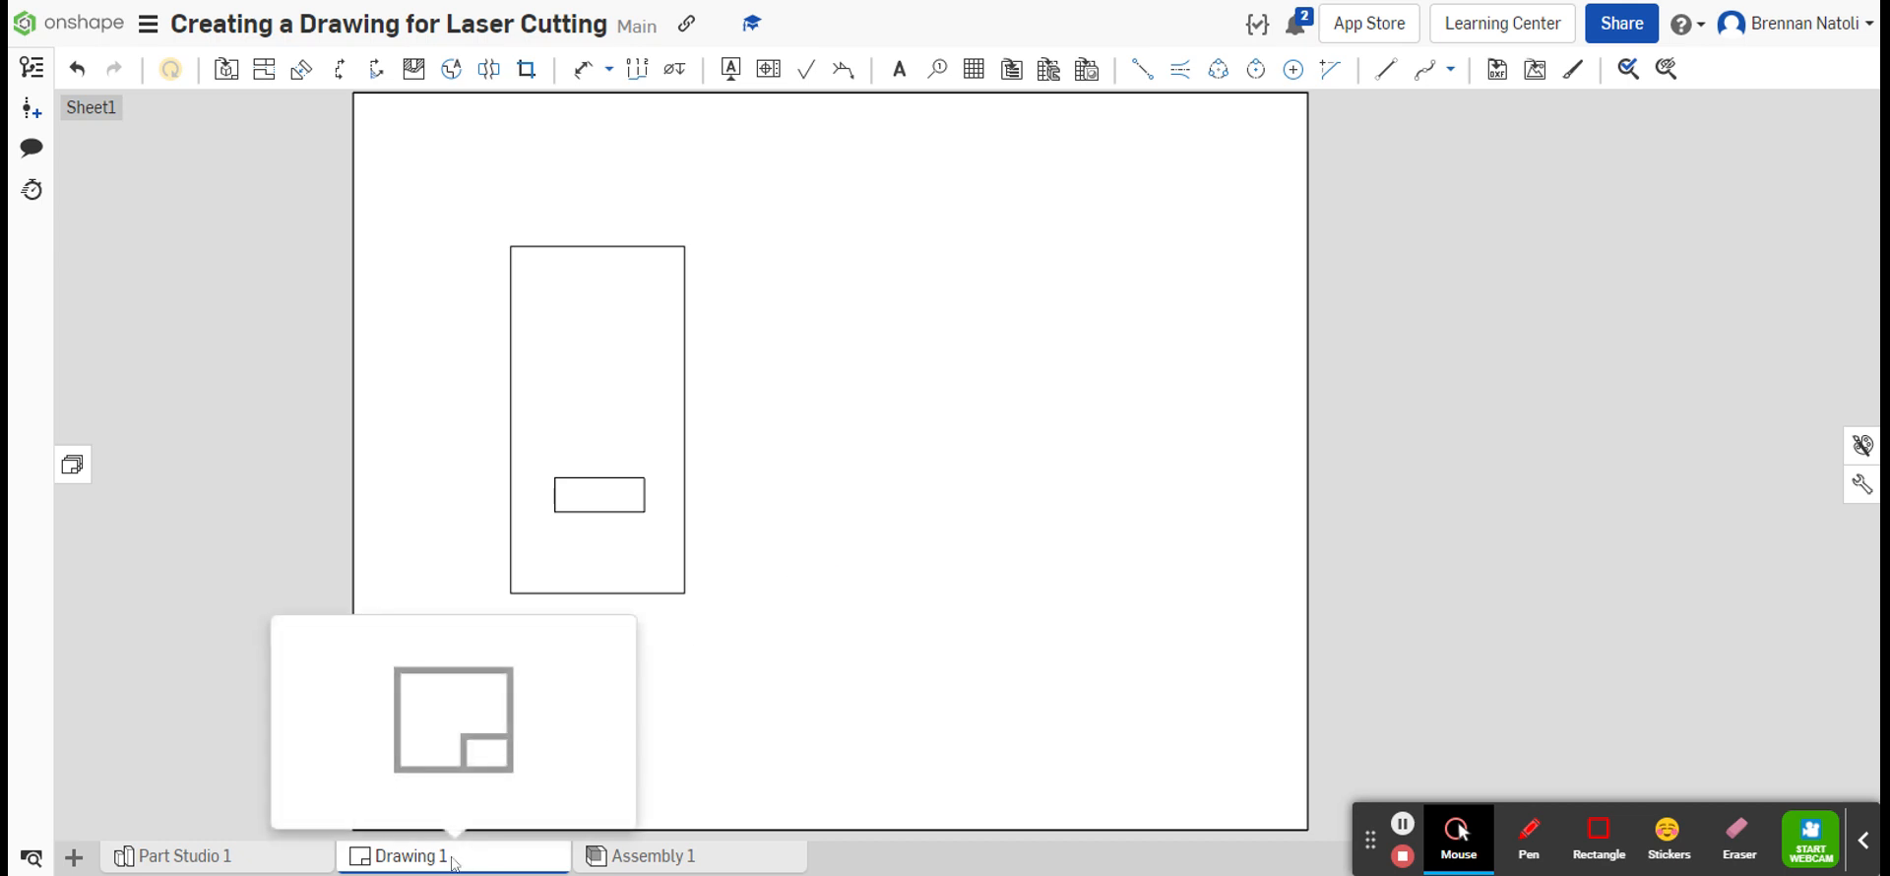
{"action": "right_click", "coordinate": [453, 863]}
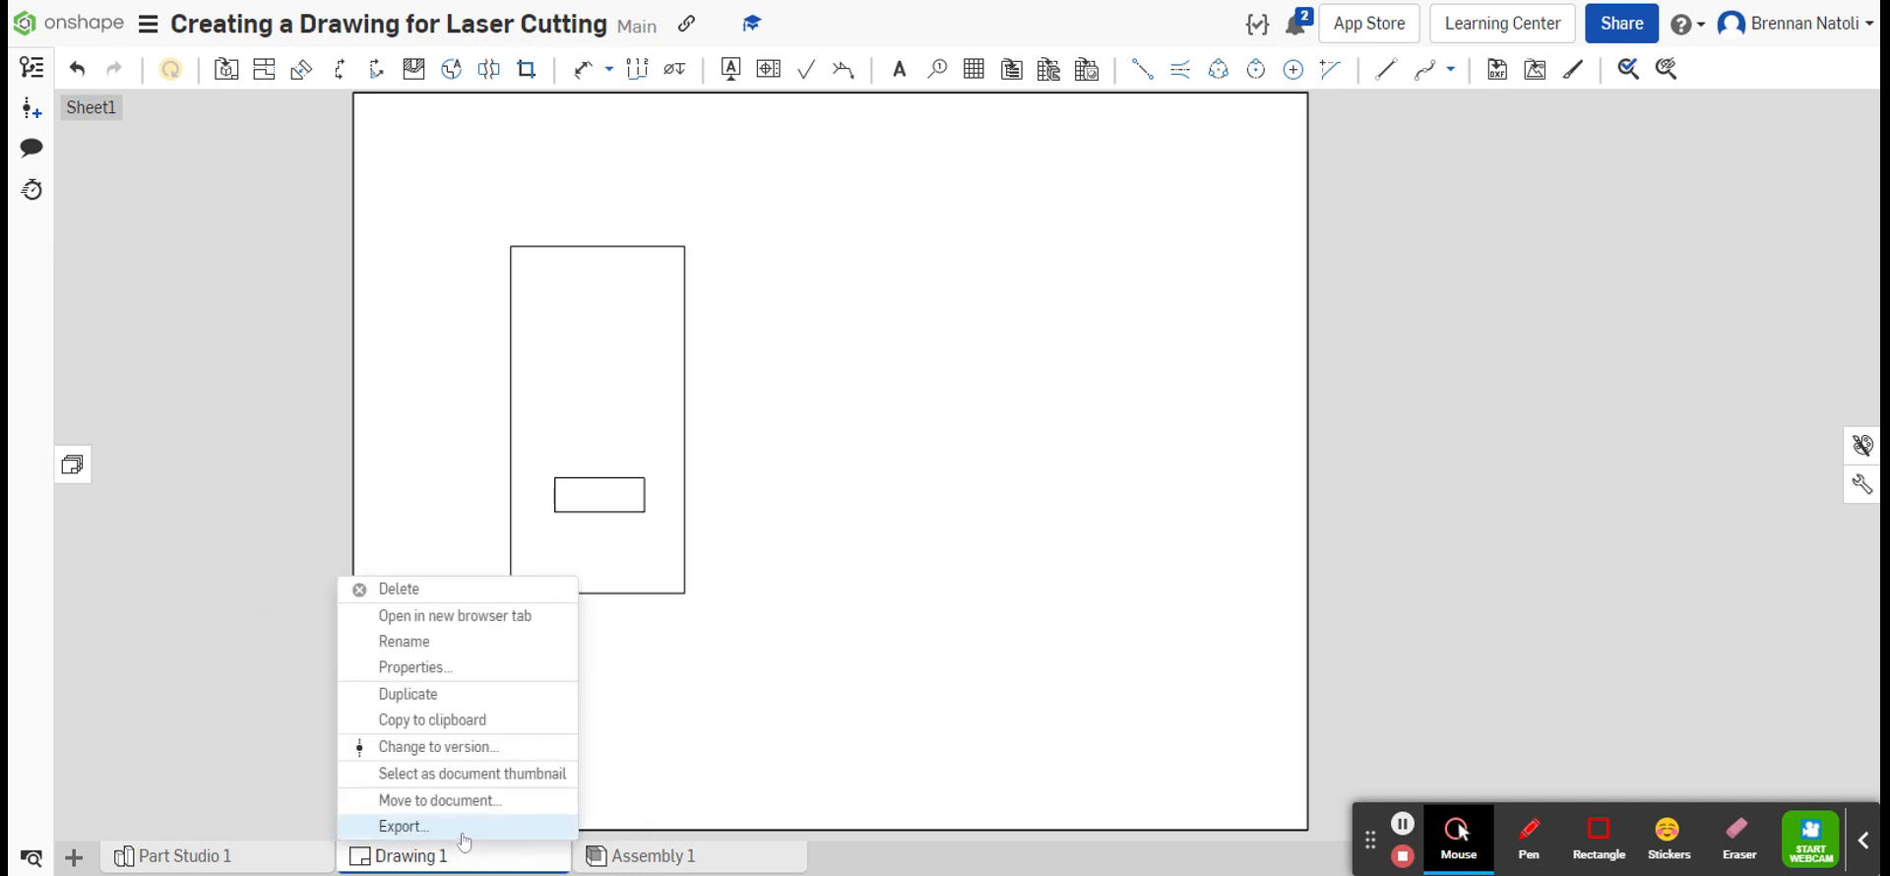
{"action": "left_click", "coordinate": [462, 832]}
{"action": "left_click_drag", "start_coordinate": [810, 126], "coordinate": [876, 126]}
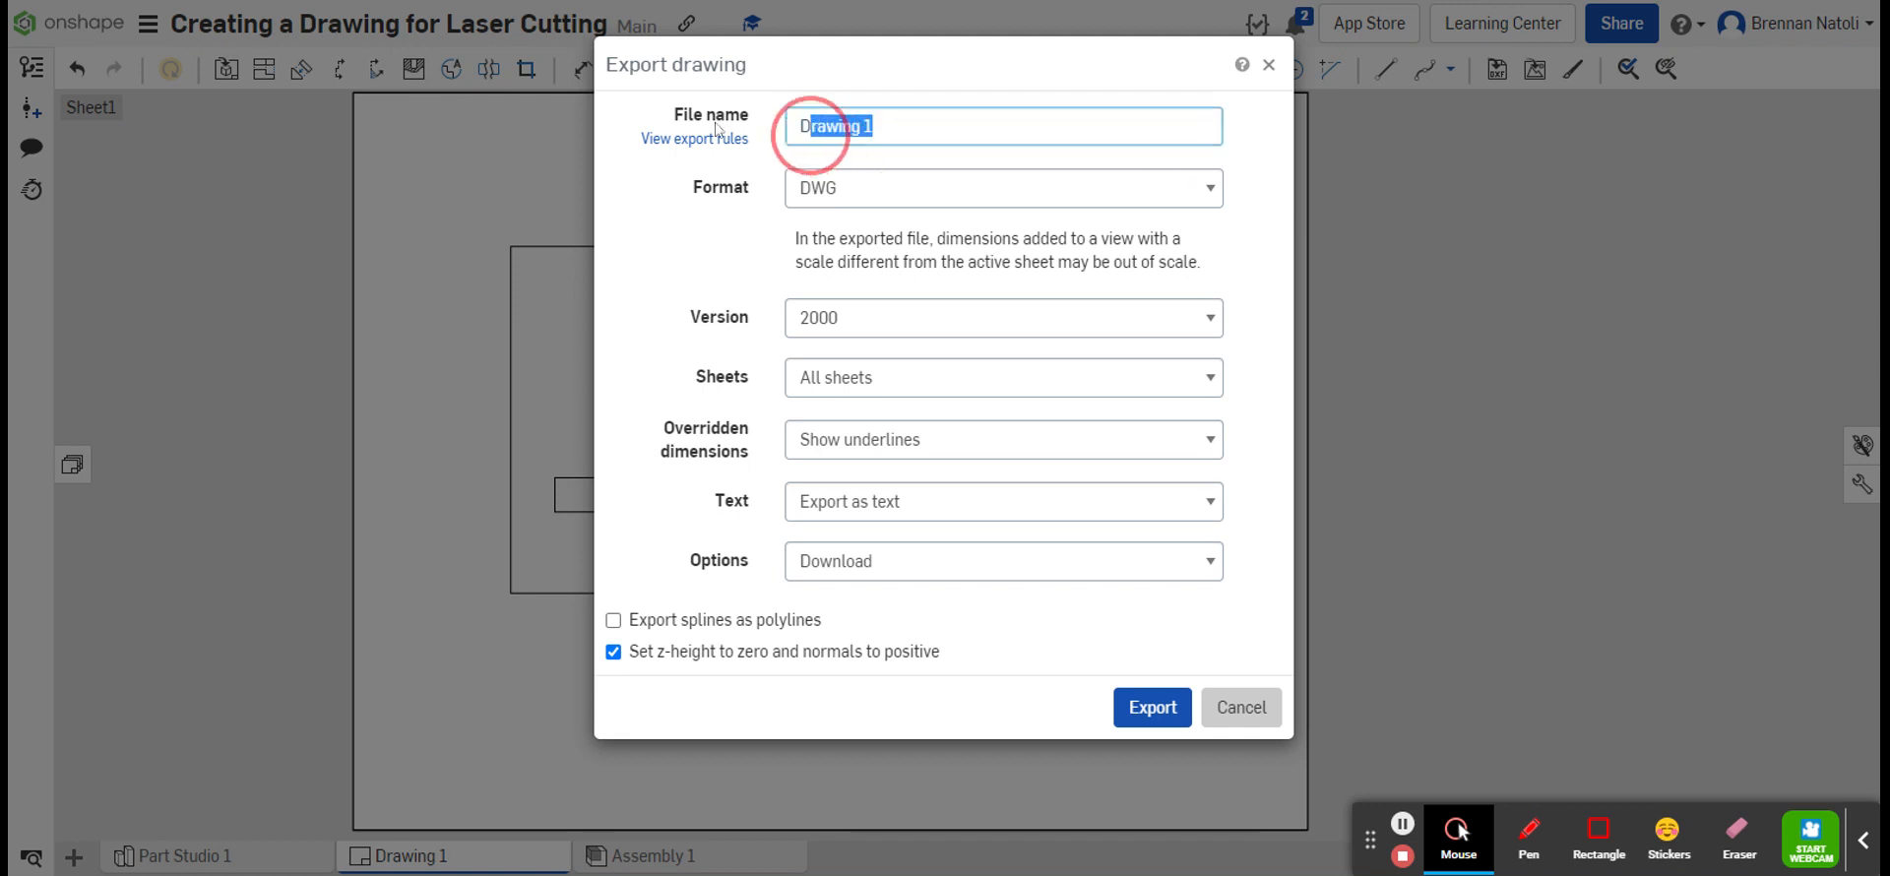
{"action": "key", "text": "BackSpace"}
{"action": "key", "text": "BackSpace"}
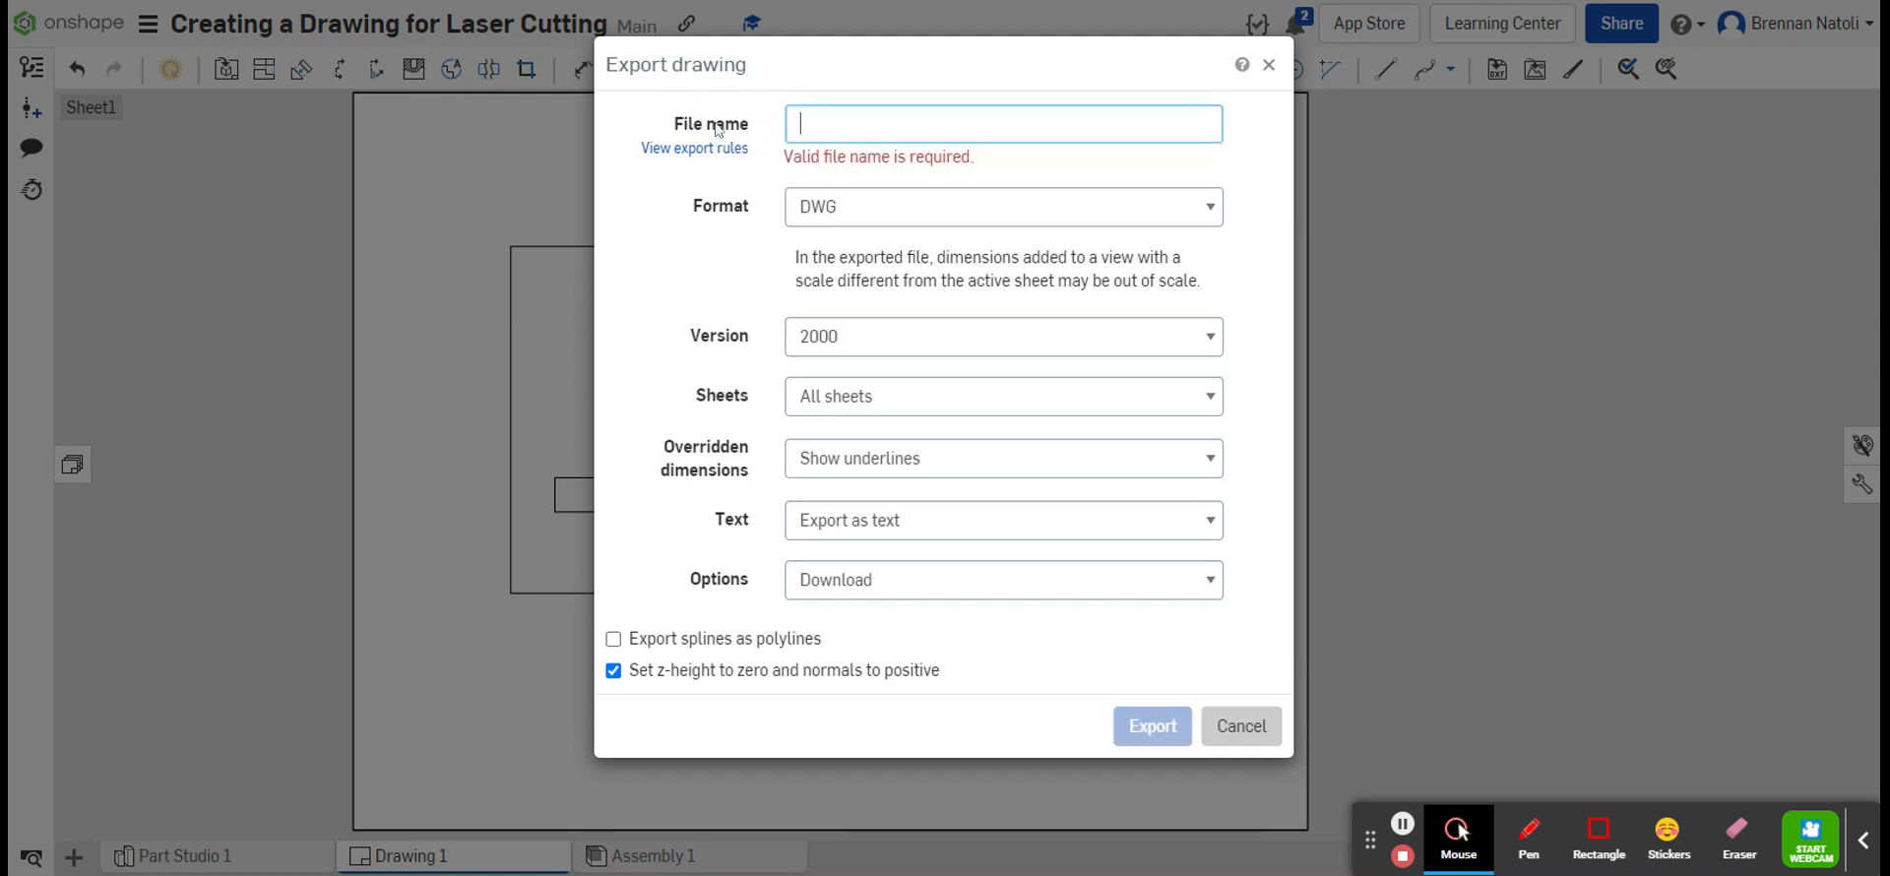
{"action": "type", "text": "natolidrawing"}
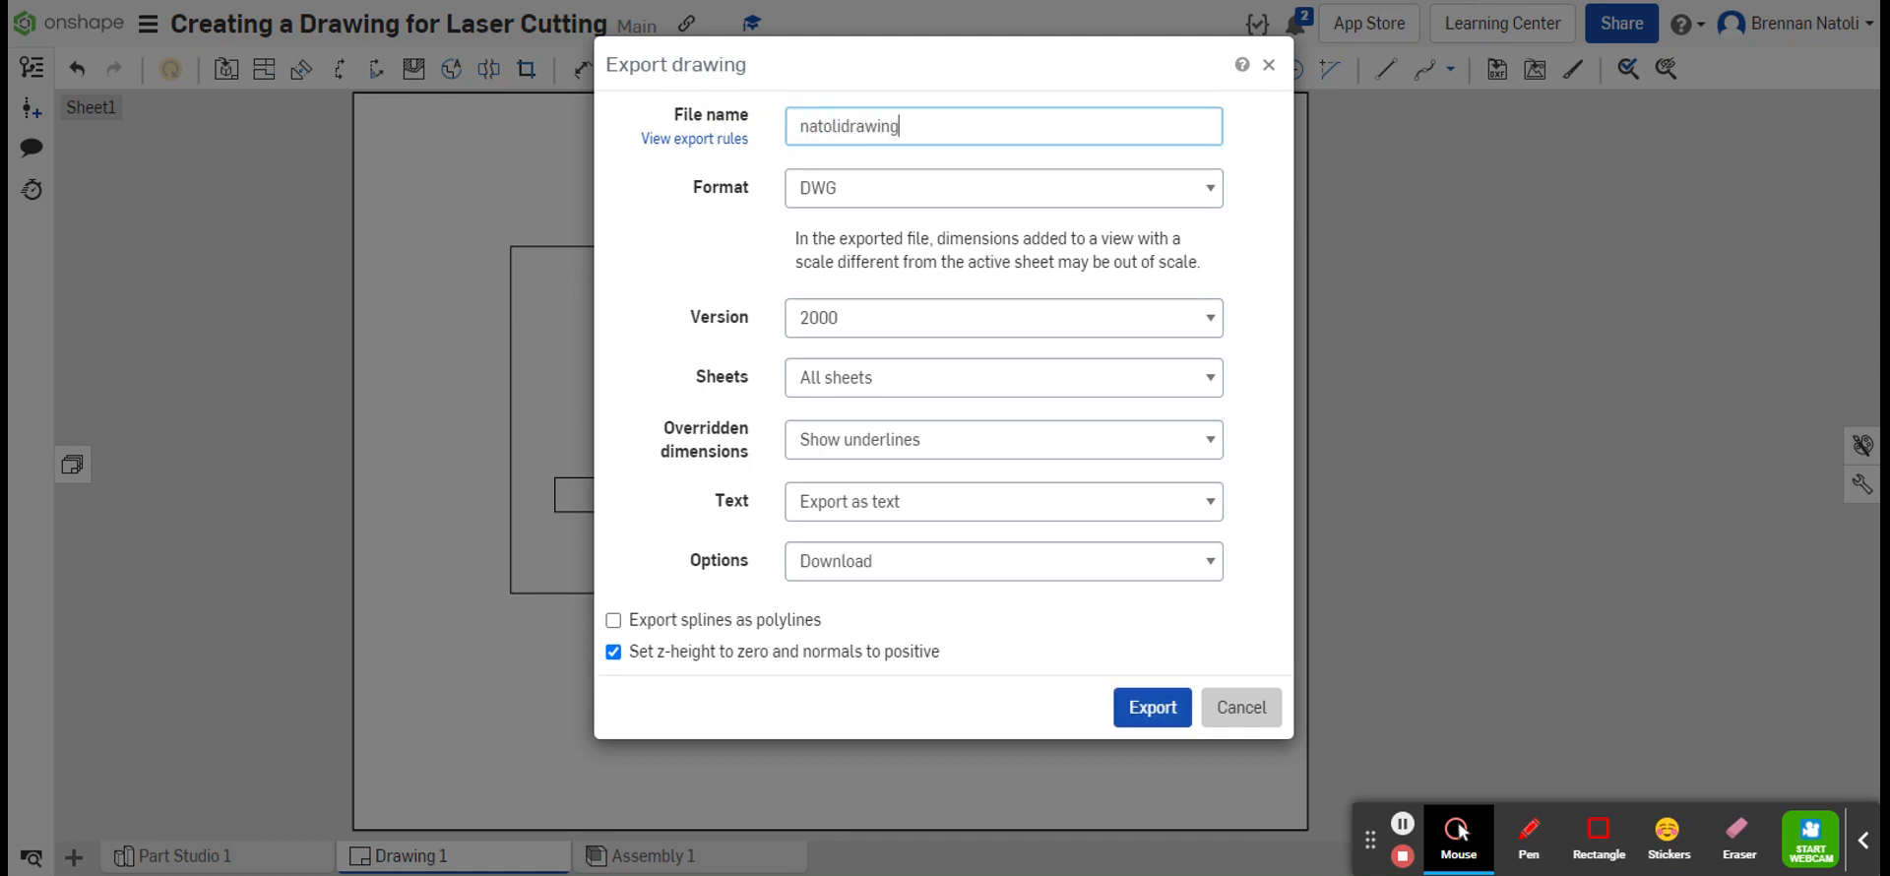
{"action": "type", "text": "example"}
Step: Set the export format to PDF and export the drawing as a download
{"action": "left_click", "coordinate": [942, 187]}
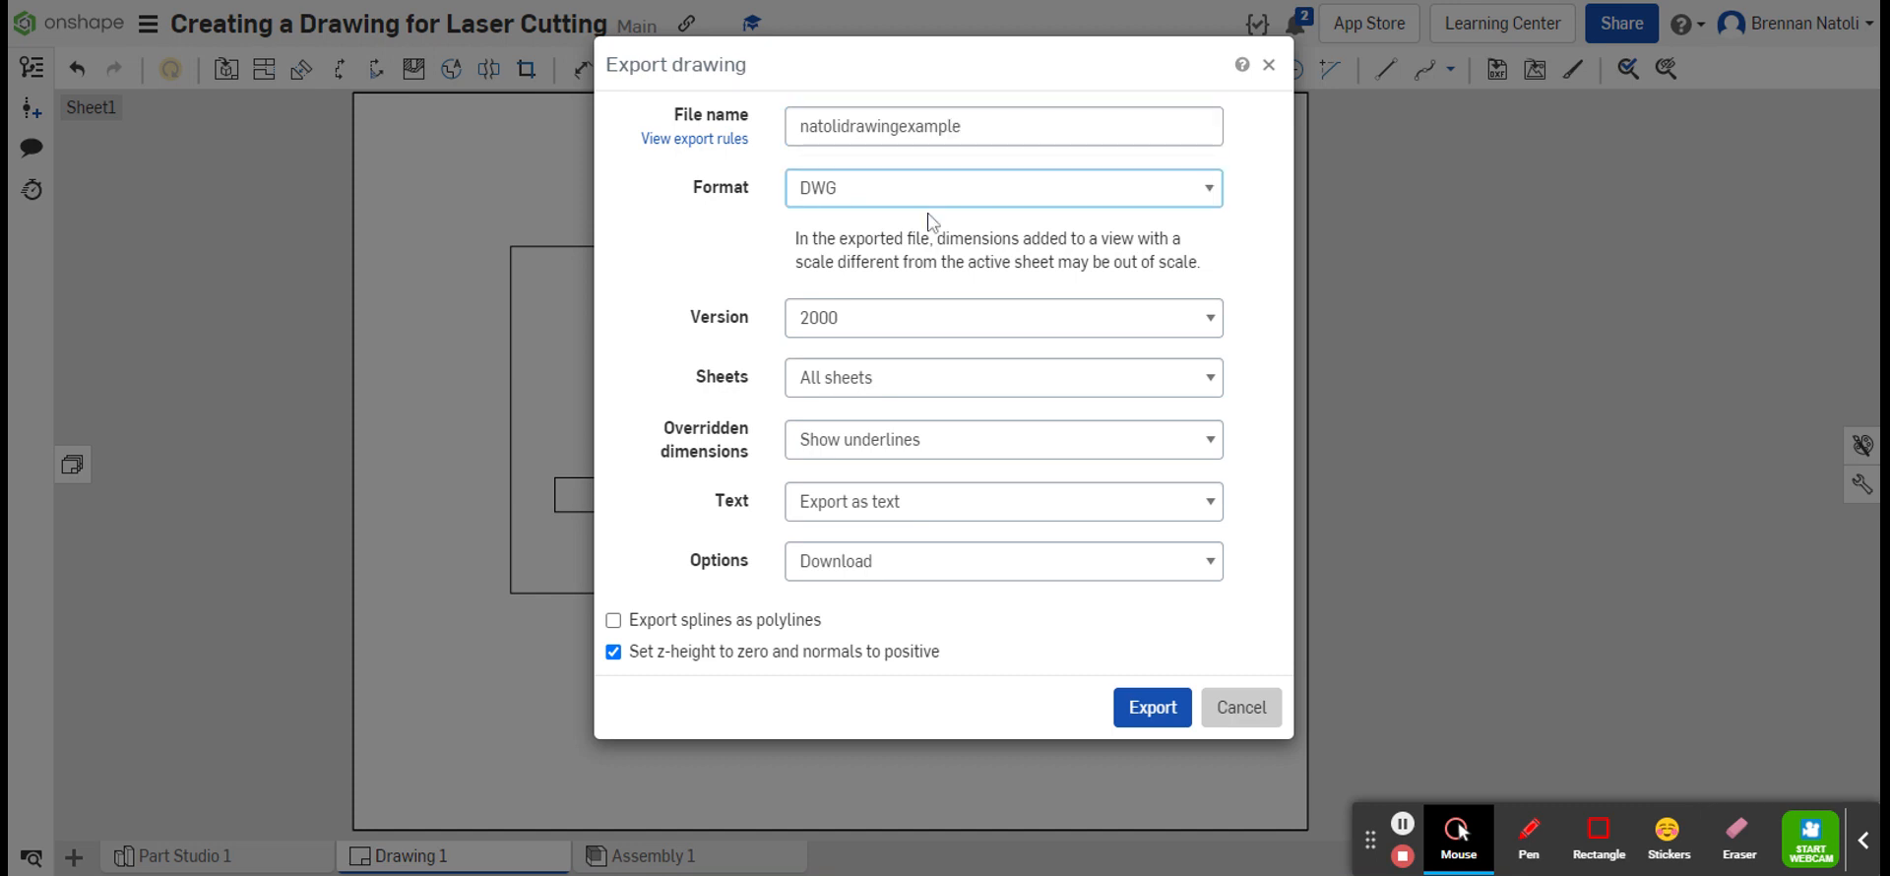
{"action": "left_click", "coordinate": [929, 215]}
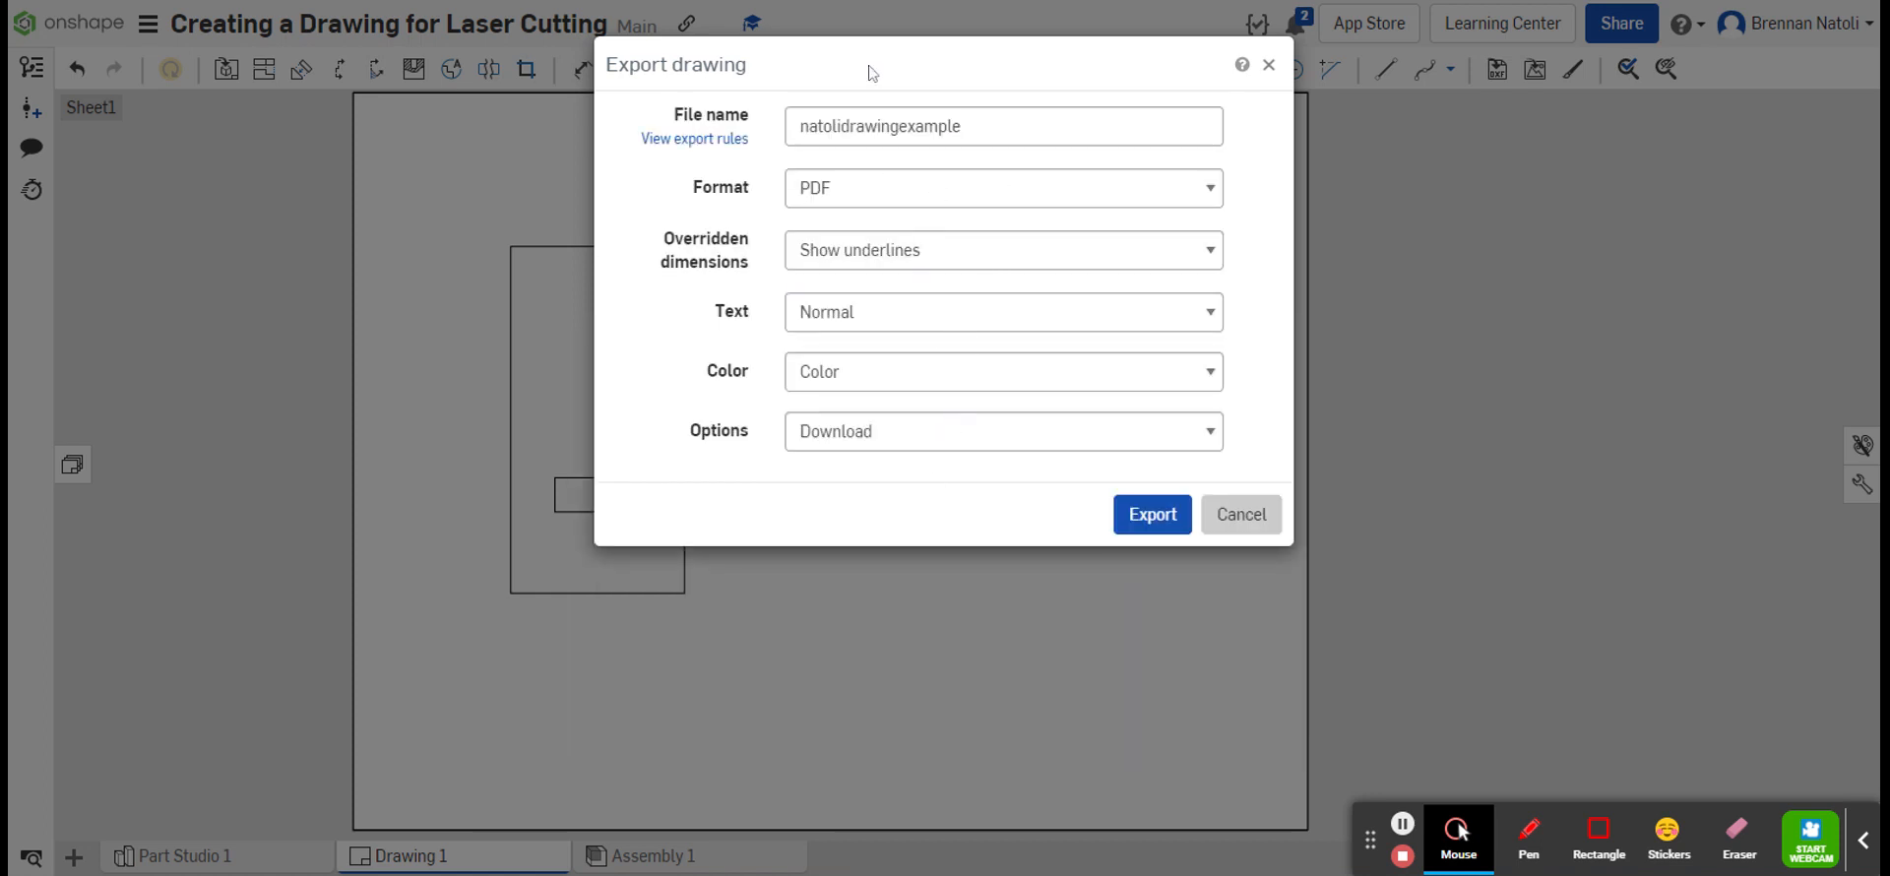
{"action": "left_click", "coordinate": [1151, 514]}
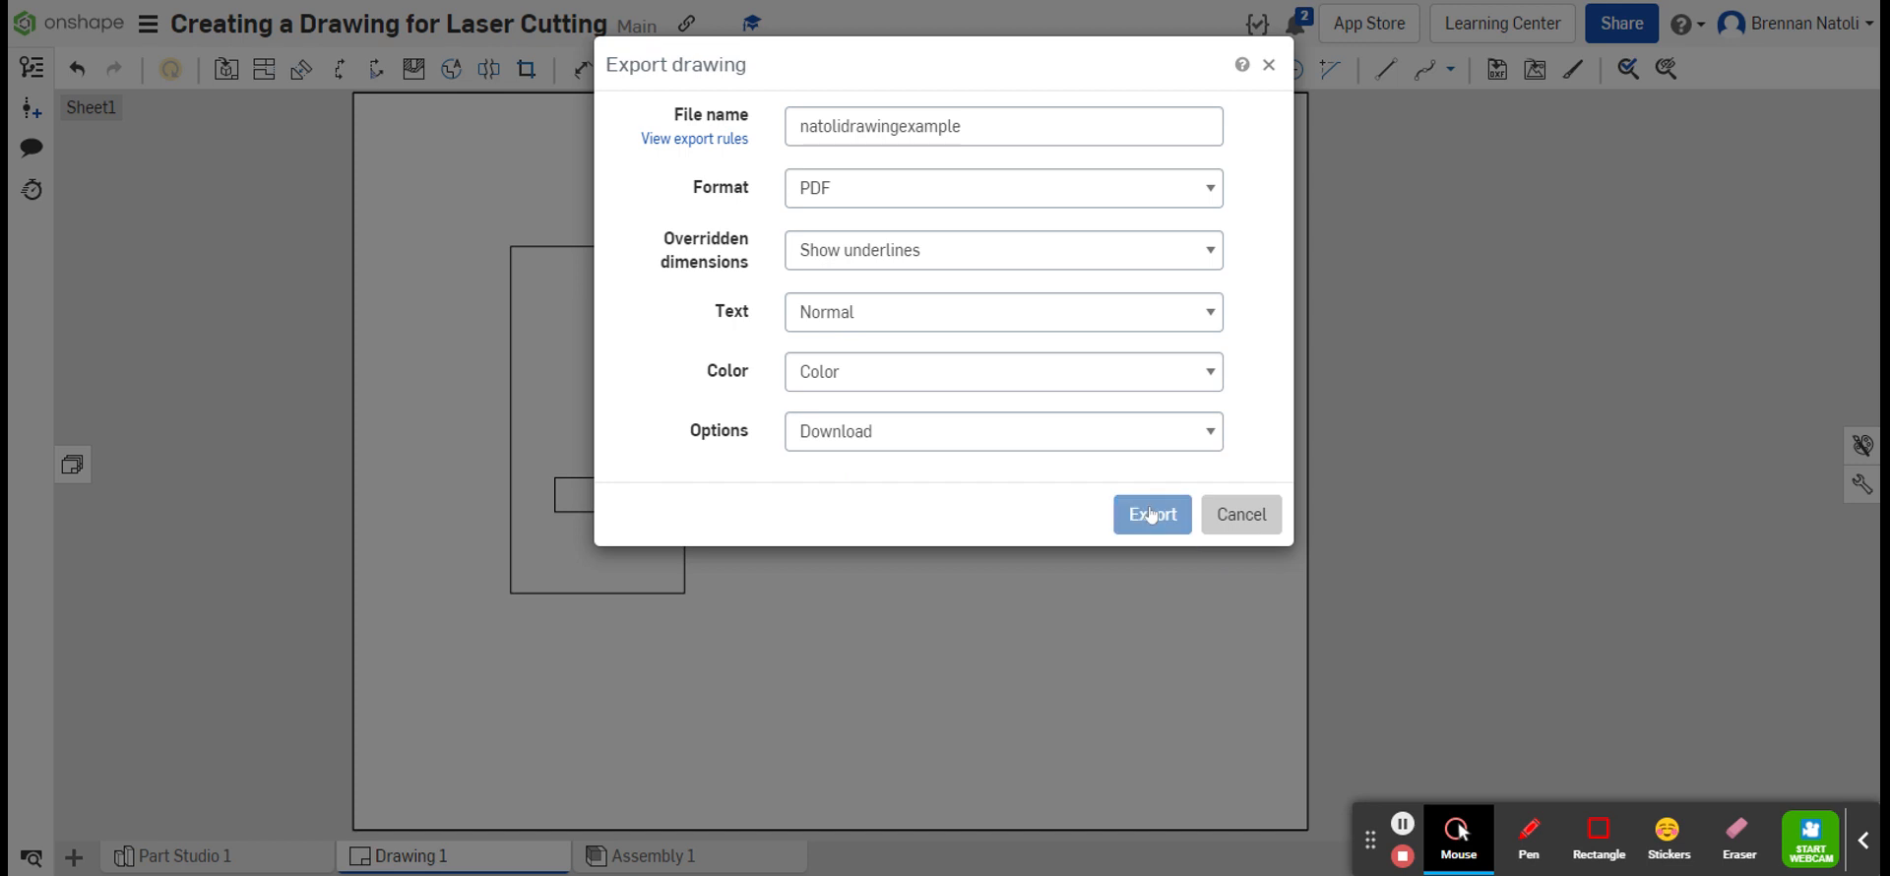